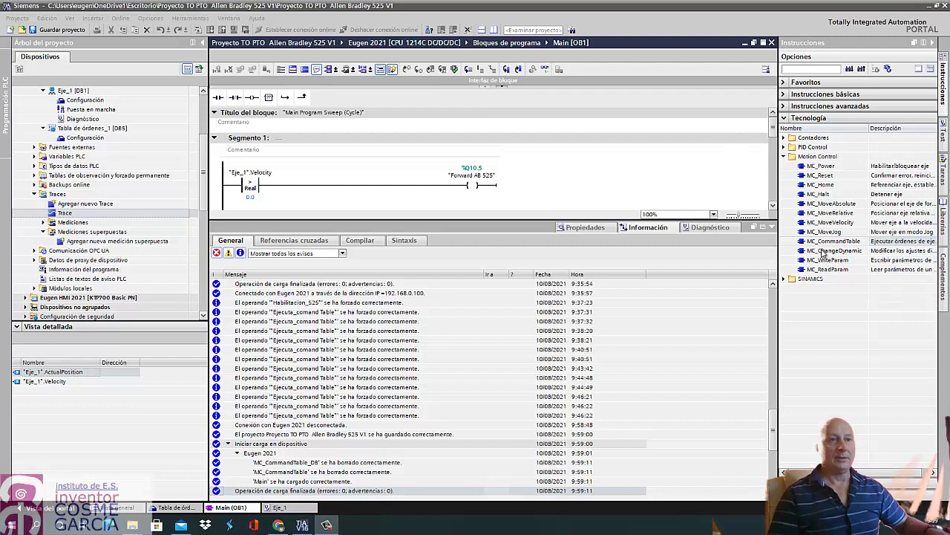
# - Minimise the message window and collapse Segmento 1 in Main [OB1], then select the empty rung of Segmento 3
pyautogui.click(772, 229)
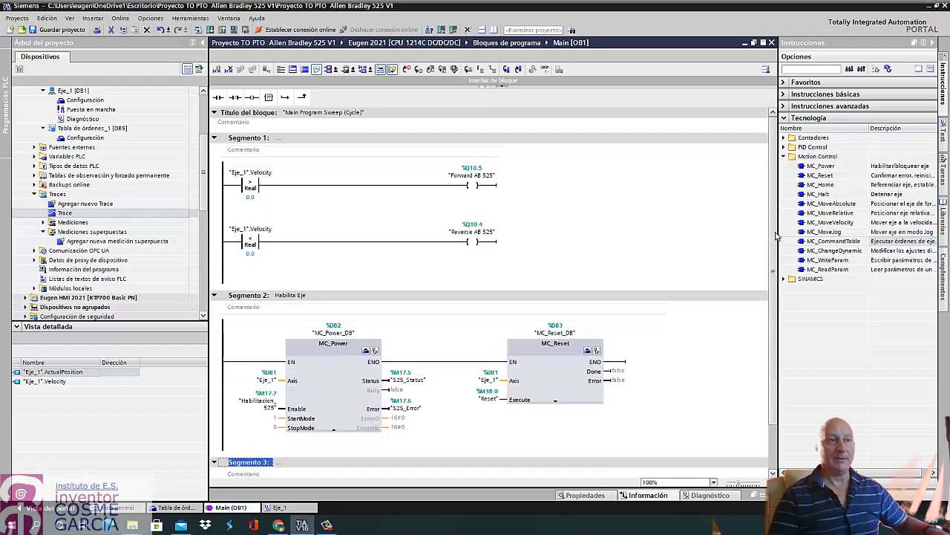
pyautogui.click(213, 138)
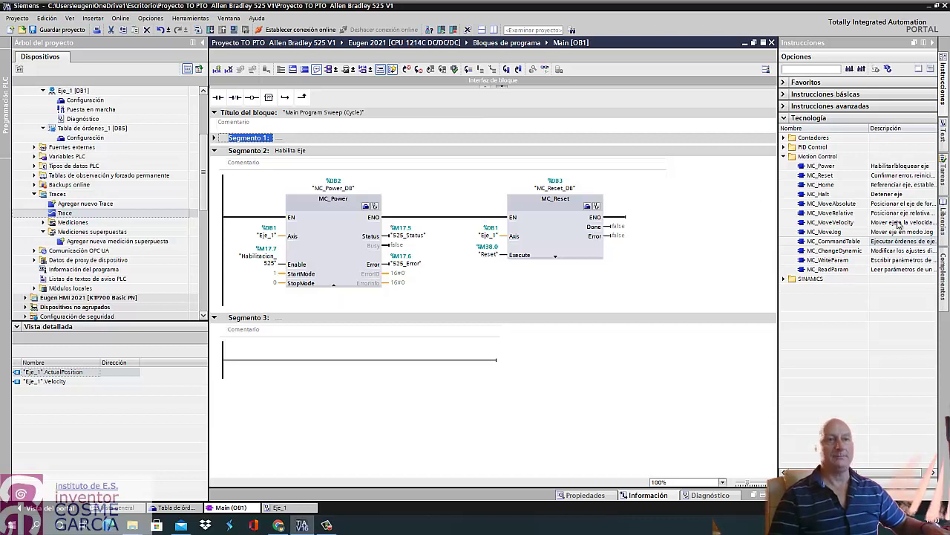
pyautogui.click(262, 359)
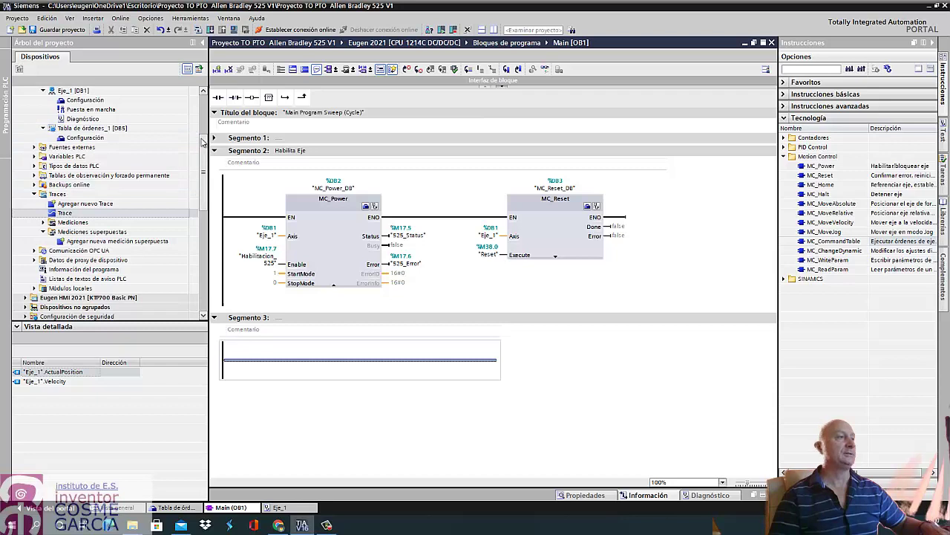
# - Delete the existing command table Tabla de órdenes_1 [DB5] from the technology objects
pyautogui.scroll(3, 104, 186)
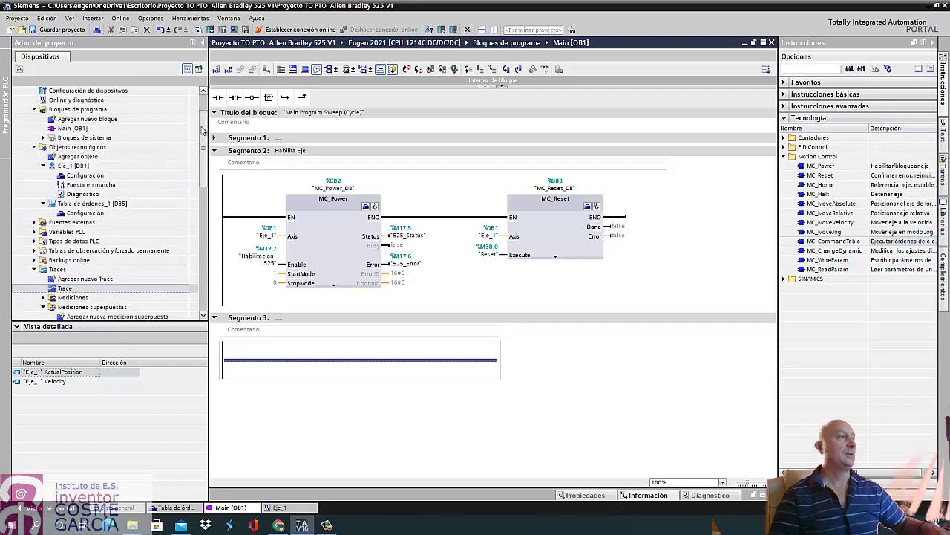
pyautogui.click(89, 204)
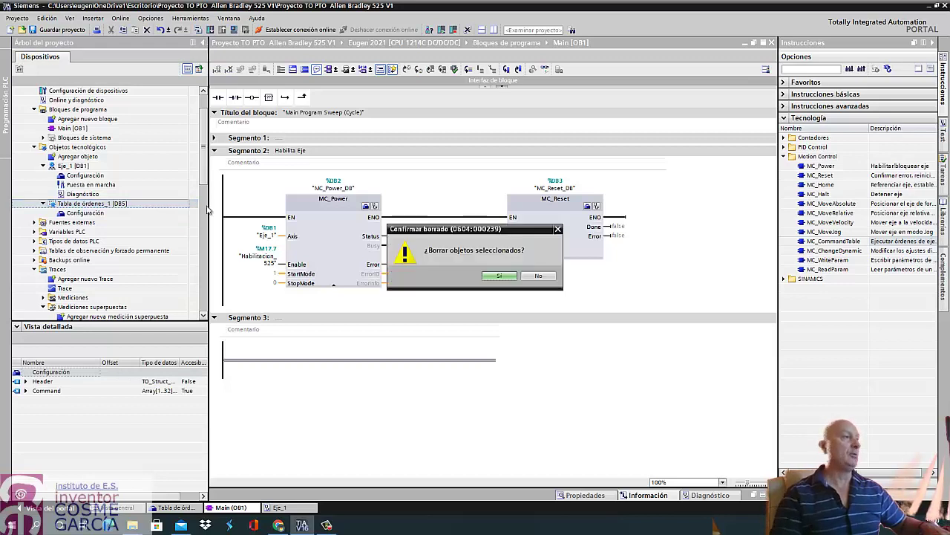
pyautogui.click(509, 281)
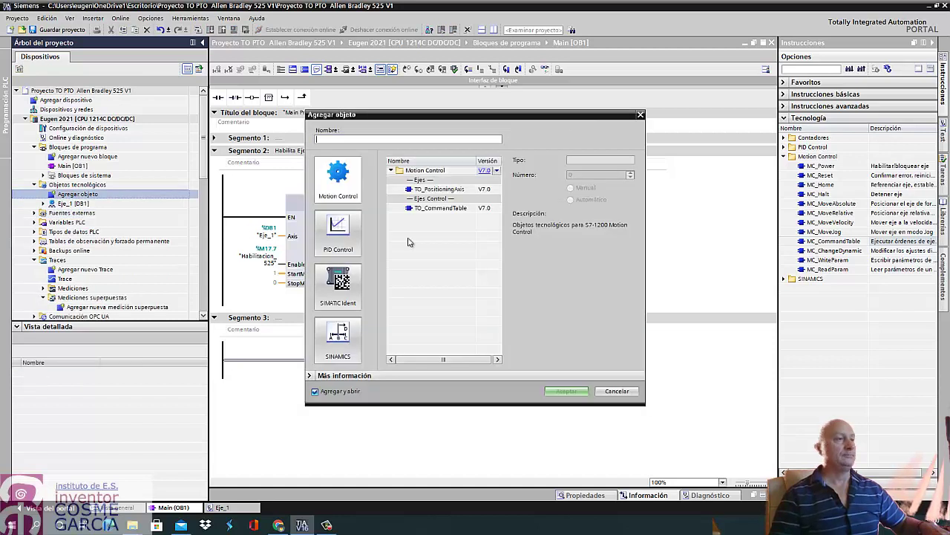
# - Add a TO_CommandTable technology object named Tabla de órdenes_1 and make its command table use the axis parameters of Eje_1
pyautogui.click(445, 210)
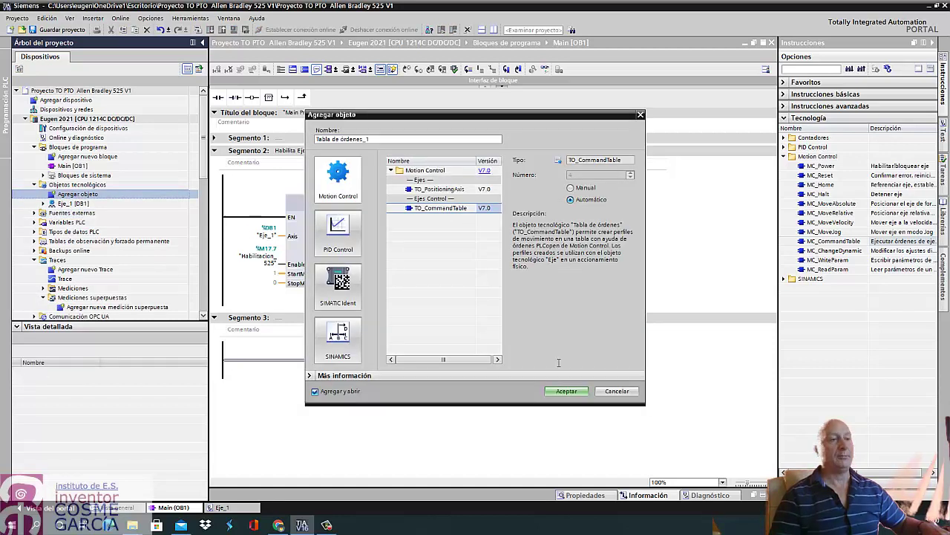
pyautogui.click(567, 392)
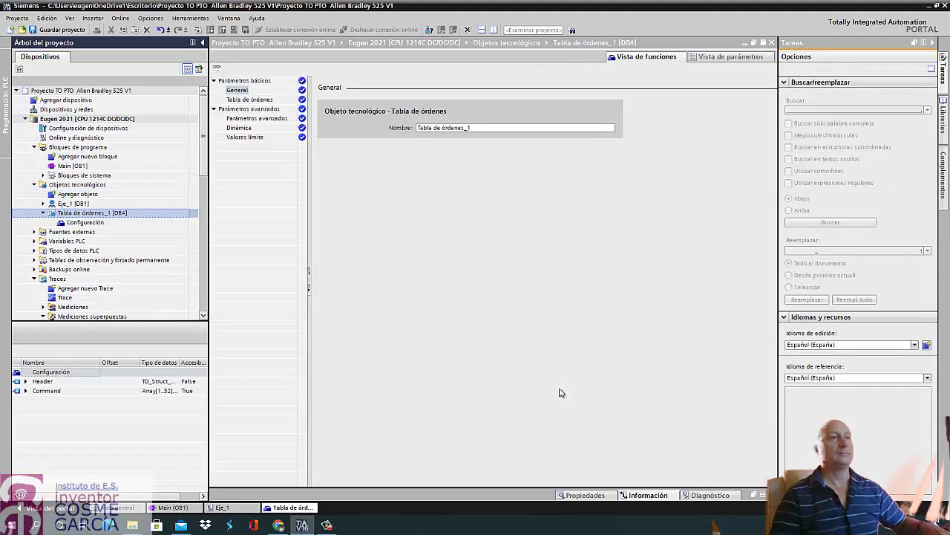
pyautogui.click(250, 99)
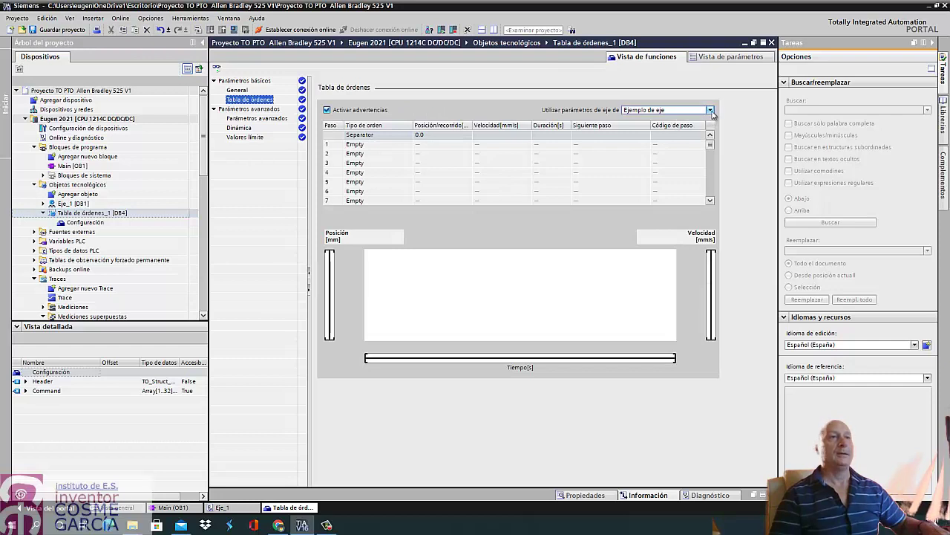
pyautogui.click(710, 110)
pyautogui.click(662, 126)
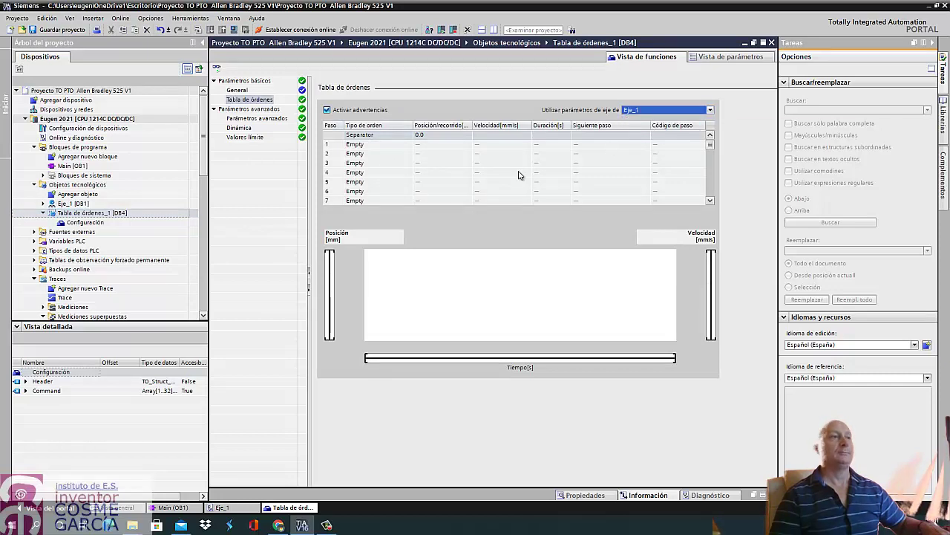
# - Define step 1 of the command table as Positioning Relative with 20 mm travel at 10 mm/s, and display its next-step options
pyautogui.click(373, 146)
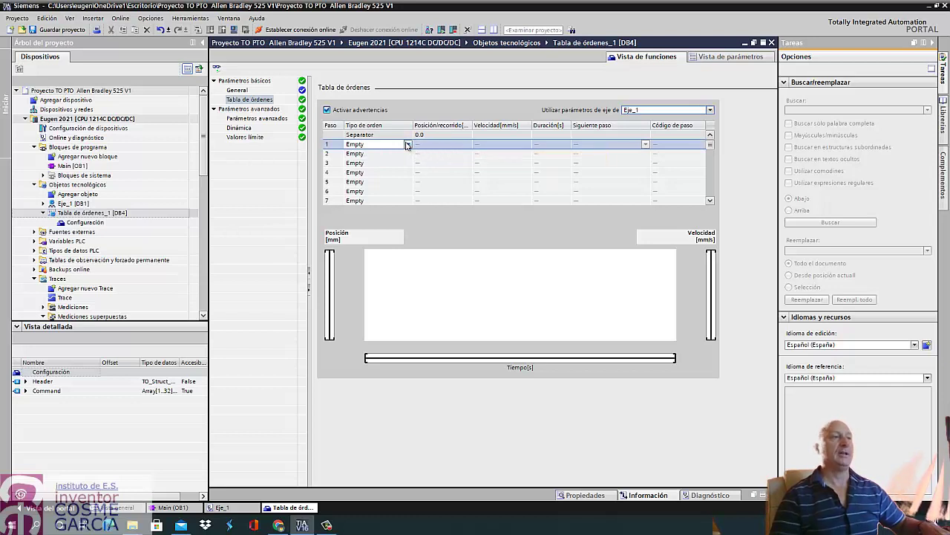
pyautogui.click(408, 145)
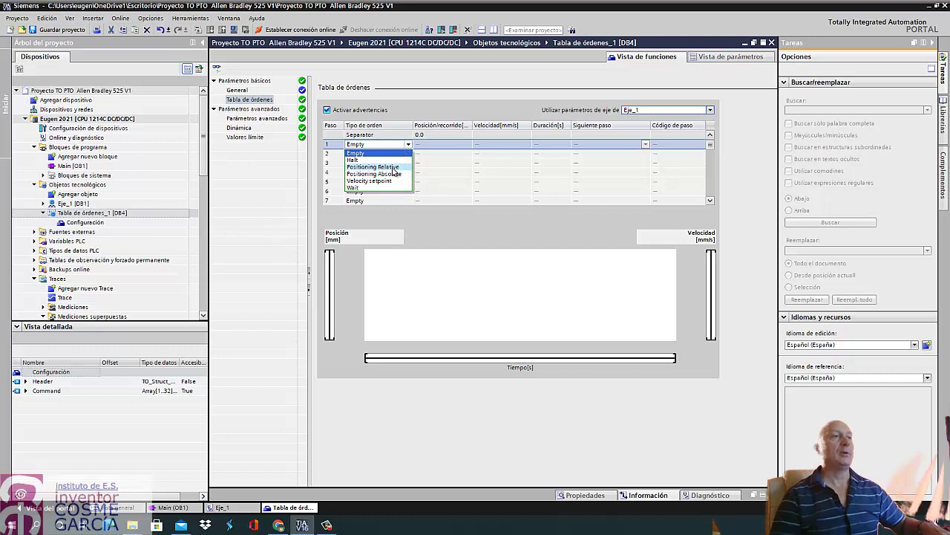
pyautogui.click(393, 167)
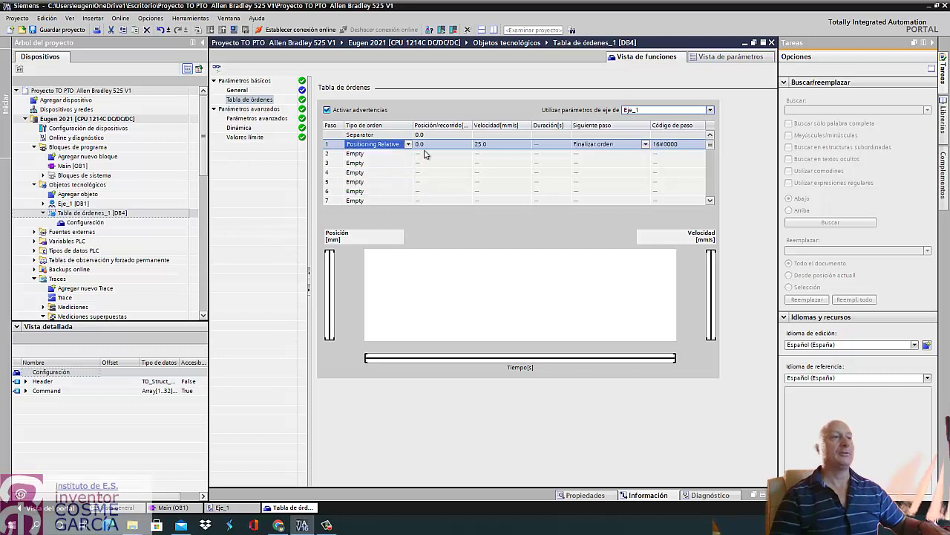
pyautogui.click(496, 146)
pyautogui.click(438, 146)
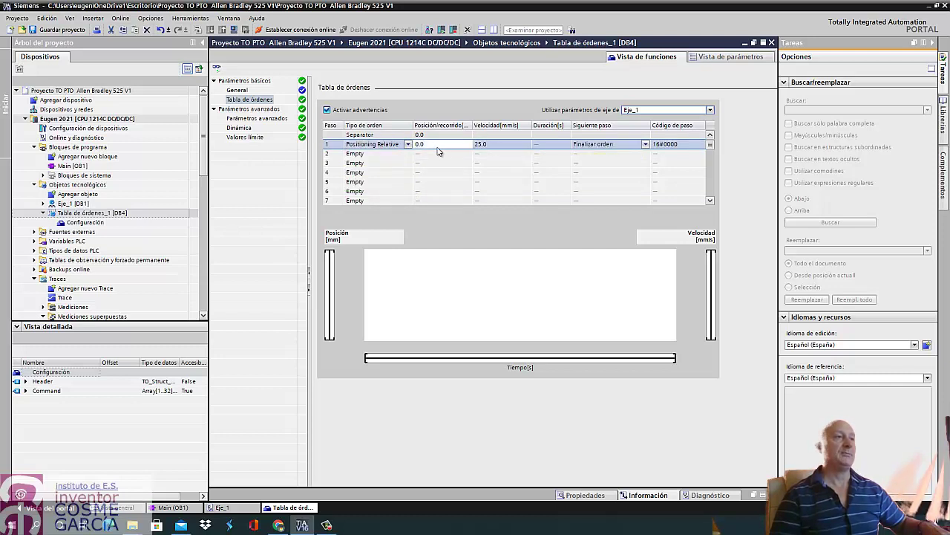
pyautogui.write('20')
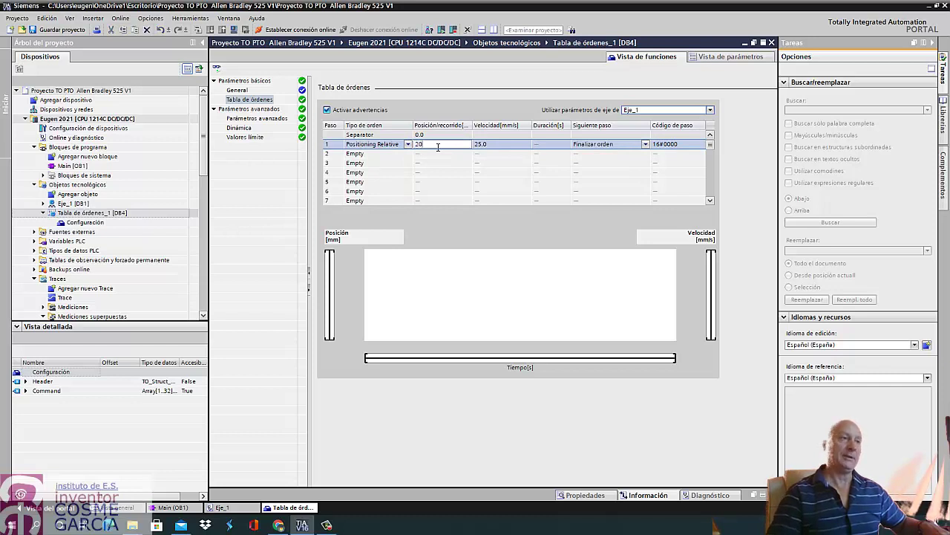
pyautogui.click(501, 149)
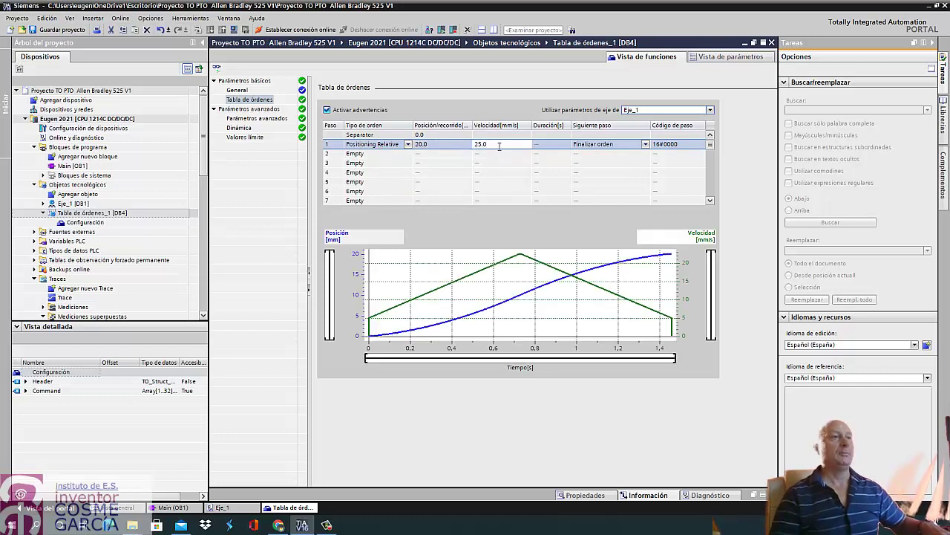
pyautogui.write('10')
pyautogui.click(544, 146)
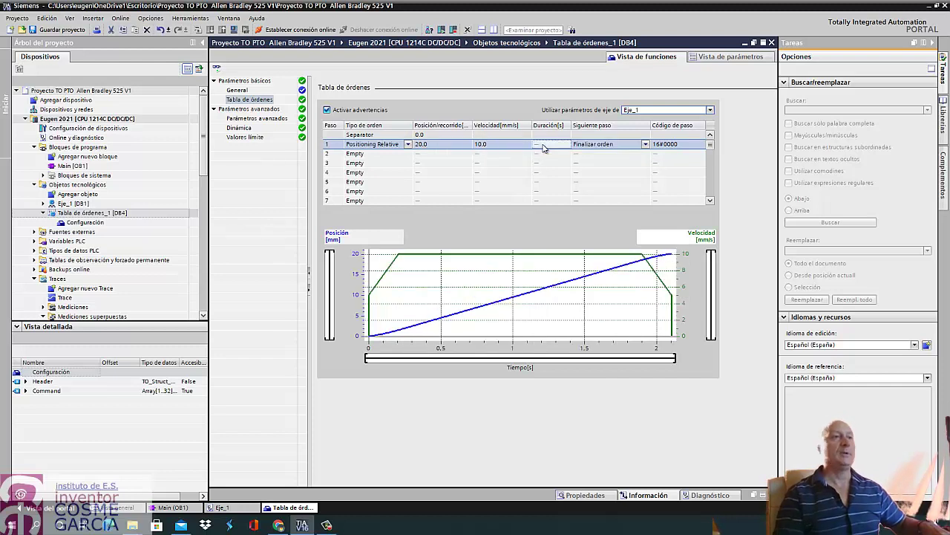
pyautogui.click(646, 144)
pyautogui.click(645, 144)
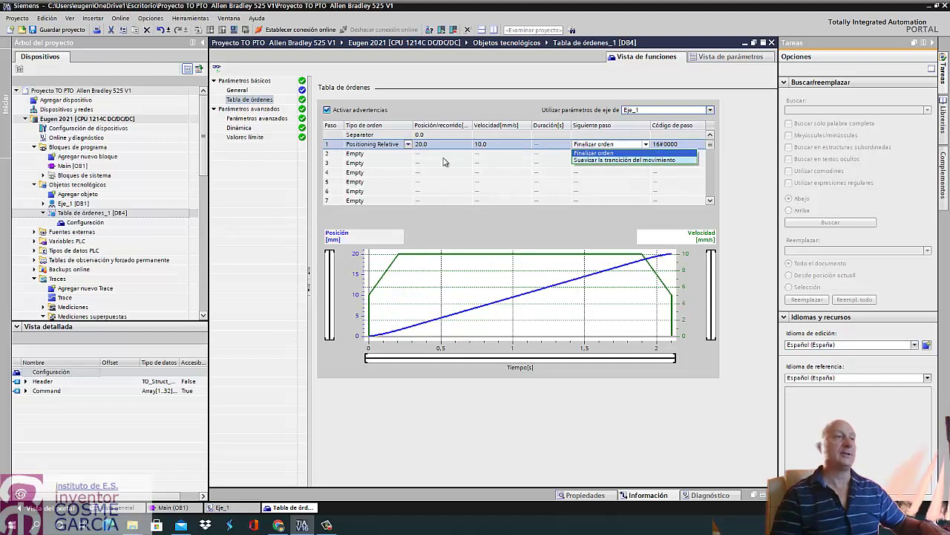
# - Define step 2 of the command table as Positioning Relative with -20 mm travel at 15 mm/s
pyautogui.click(390, 158)
pyautogui.click(386, 153)
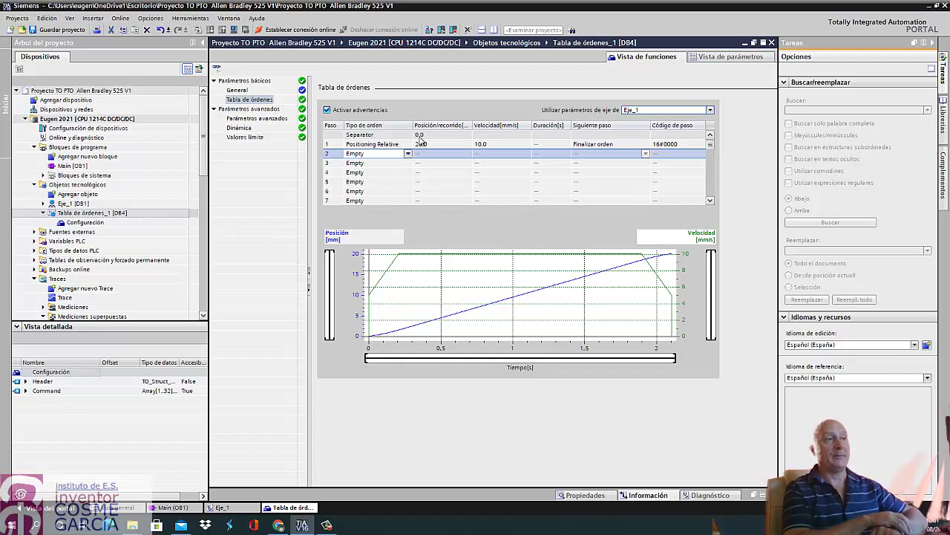
pyautogui.click(408, 154)
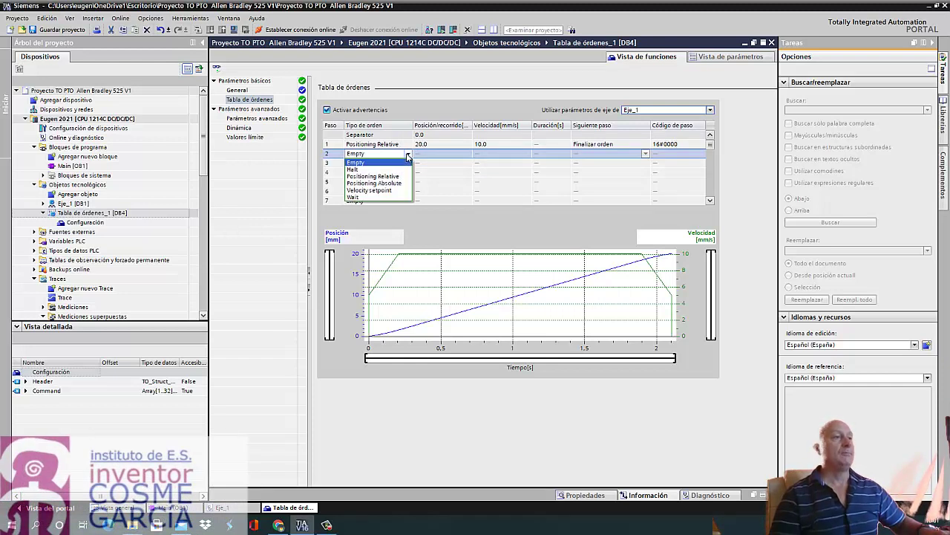
pyautogui.click(380, 176)
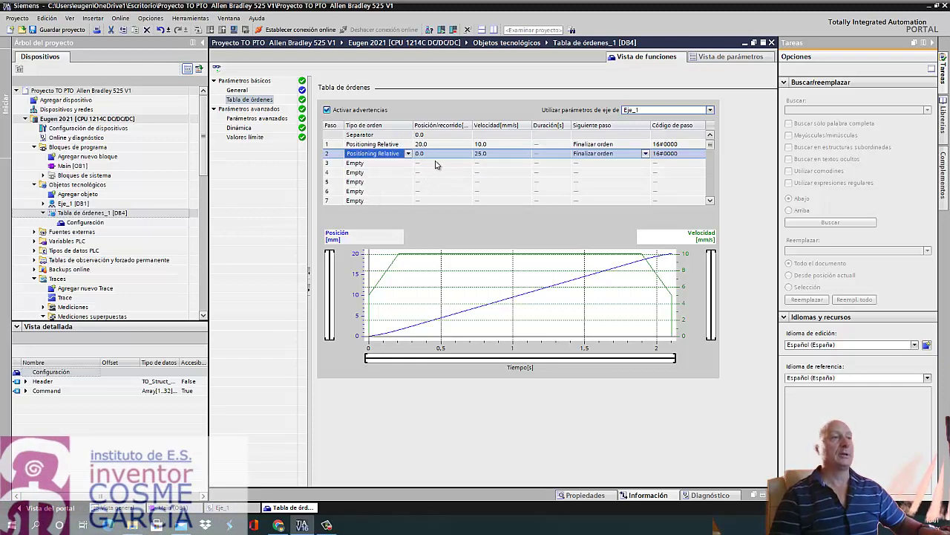
pyautogui.click(434, 153)
pyautogui.write('-2')
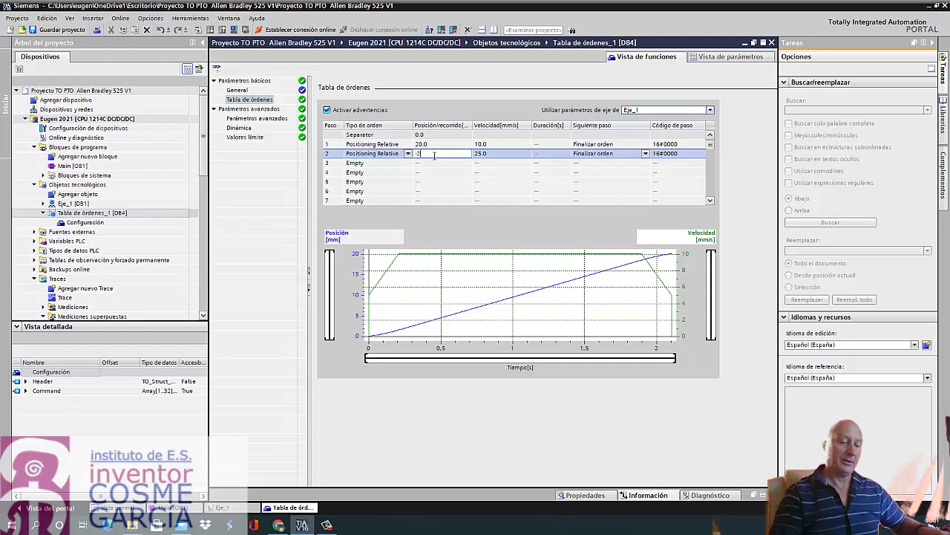
pyautogui.write('0')
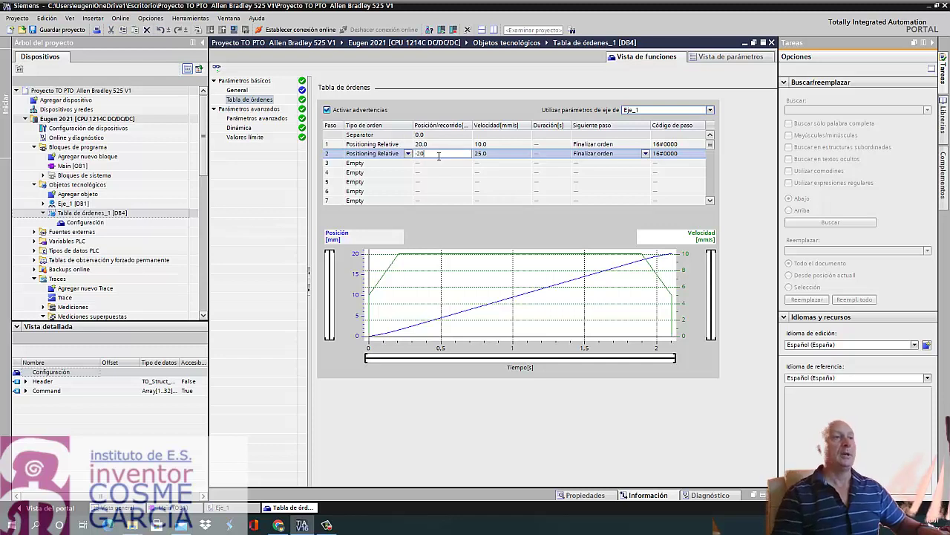
pyautogui.click(489, 153)
pyautogui.write('15')
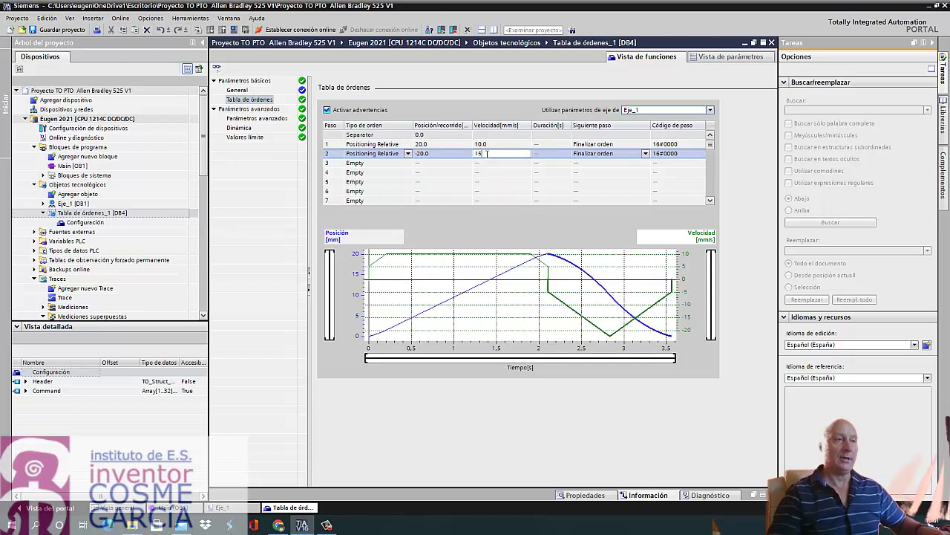
pyautogui.click(553, 155)
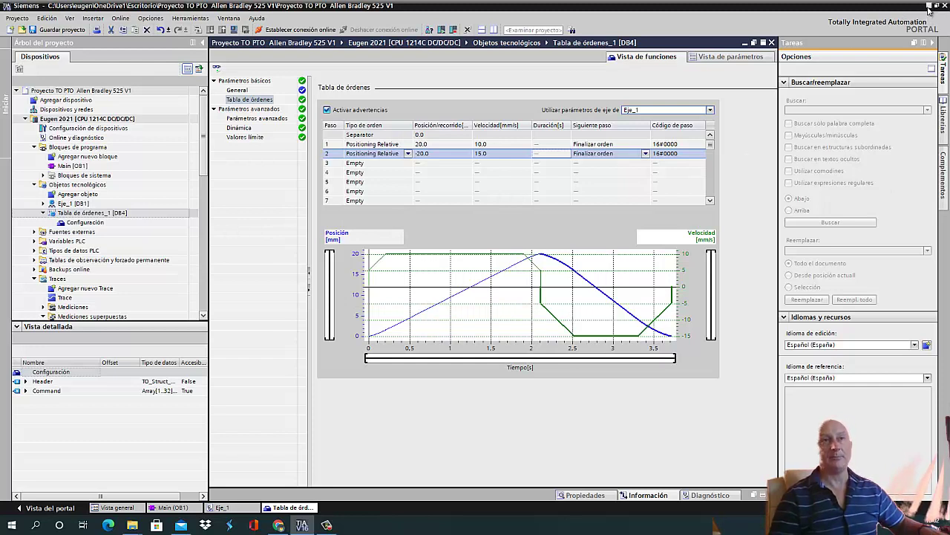
# - Define step 3 of the command table as a Velocity setpoint of 12 mm/s with a duration of 5 s
pyautogui.click(376, 164)
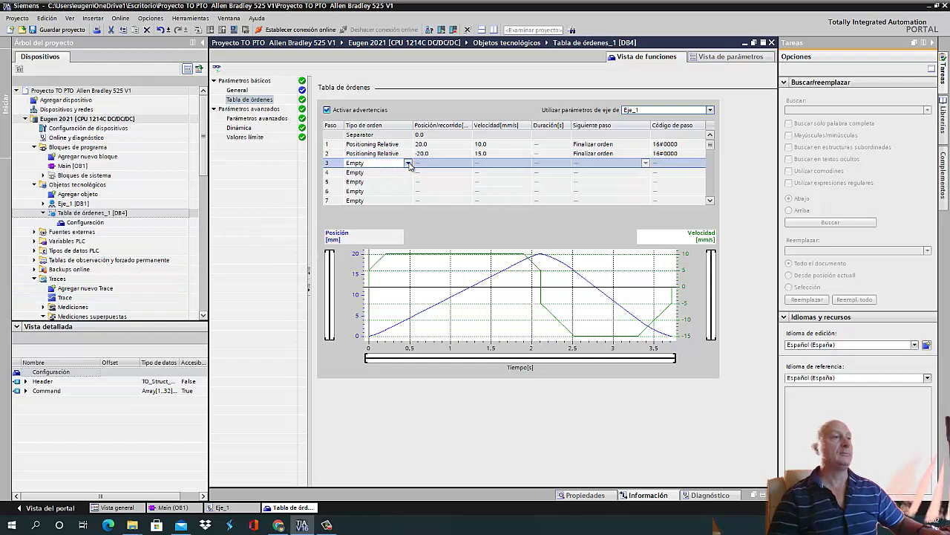
pyautogui.click(408, 164)
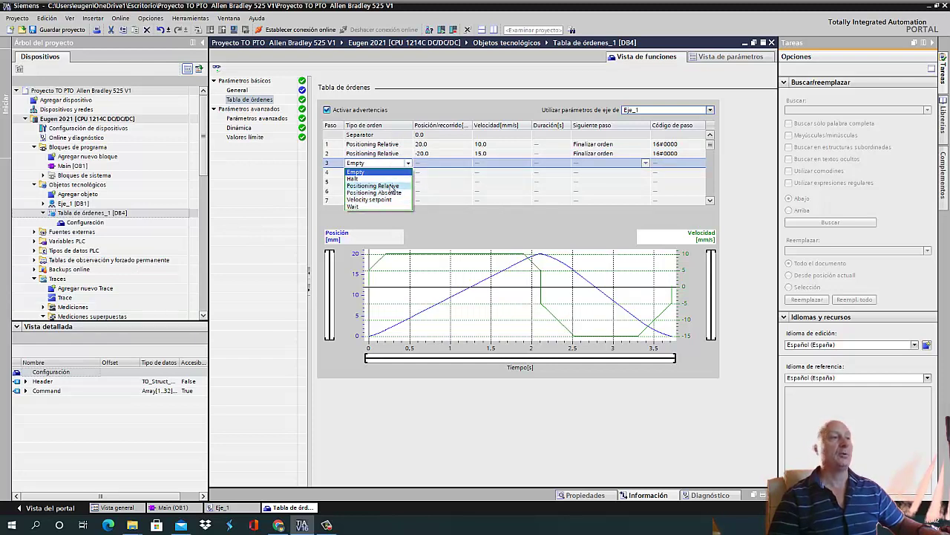
pyautogui.click(391, 187)
pyautogui.click(408, 163)
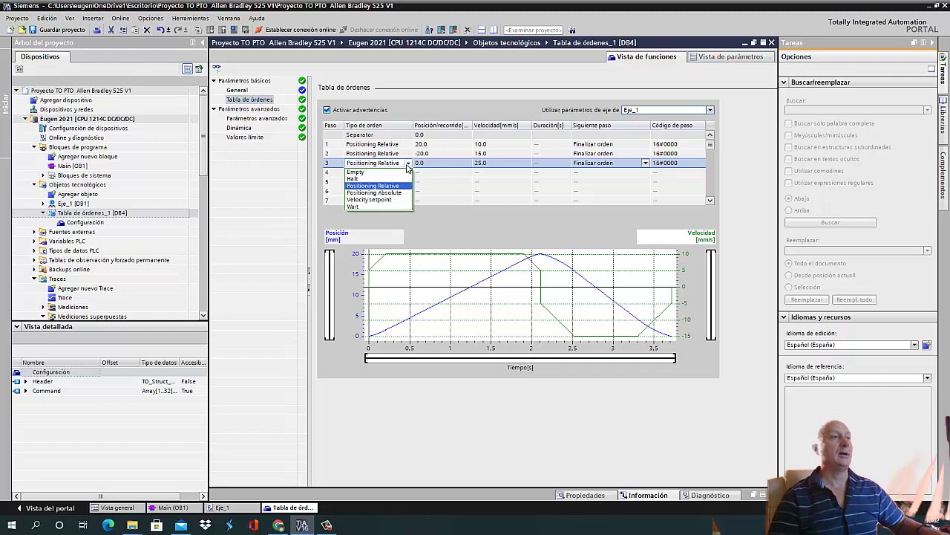
pyautogui.click(494, 163)
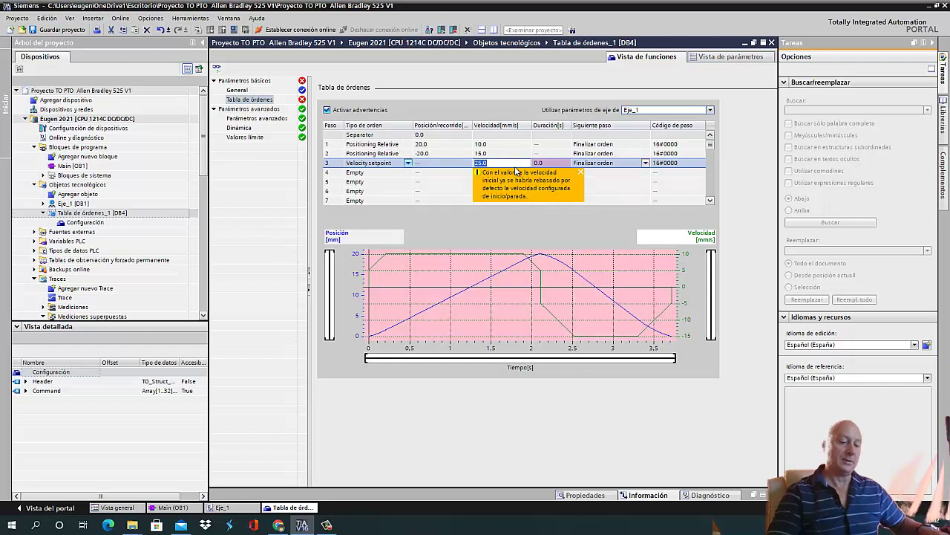
pyautogui.write('12')
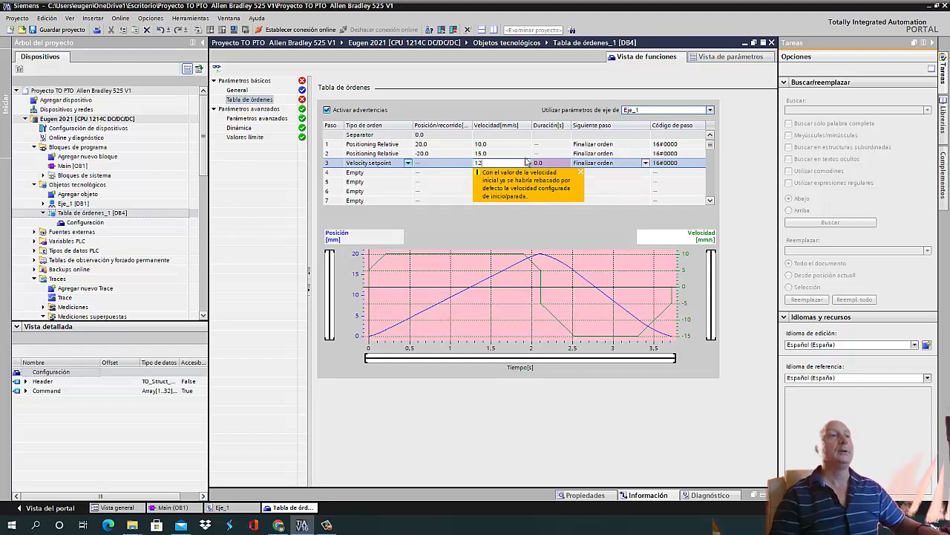
pyautogui.click(555, 168)
pyautogui.click(563, 163)
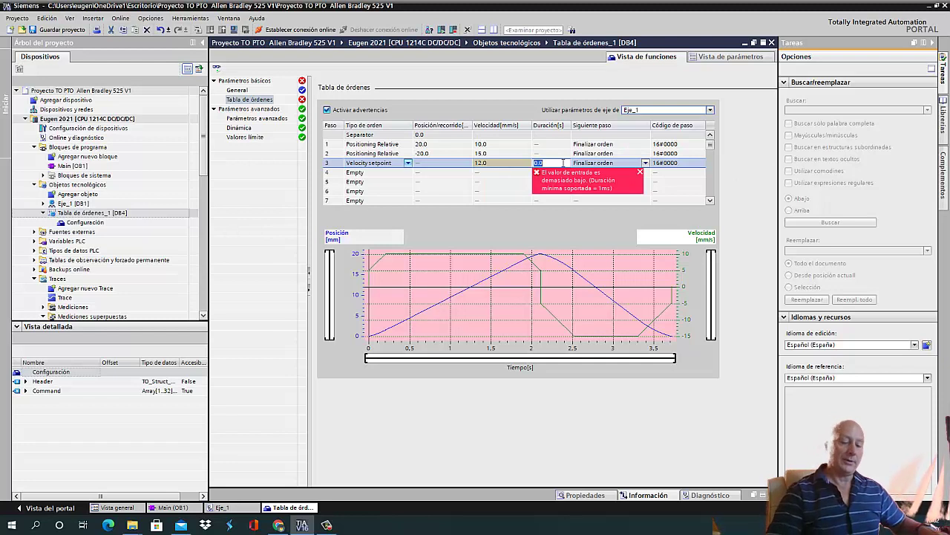
pyautogui.write('2')
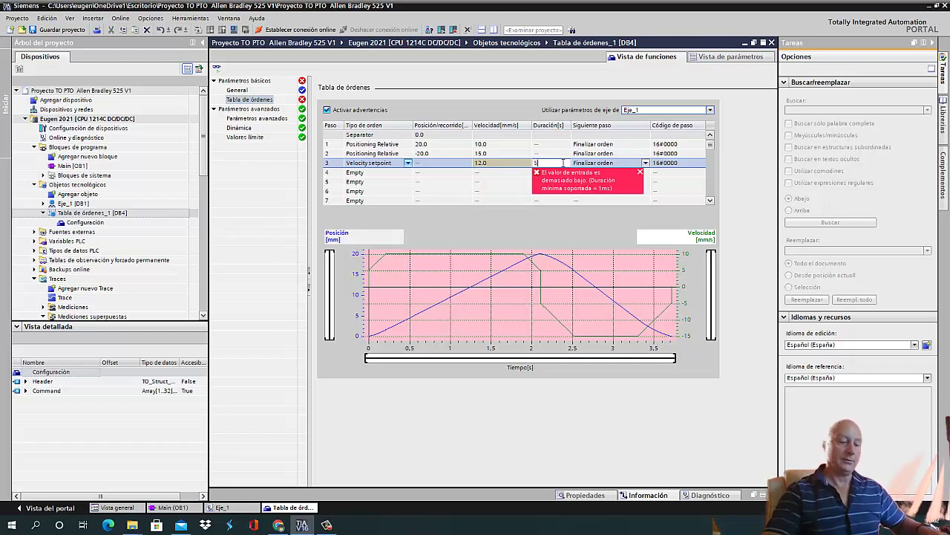
pyautogui.press('Return')
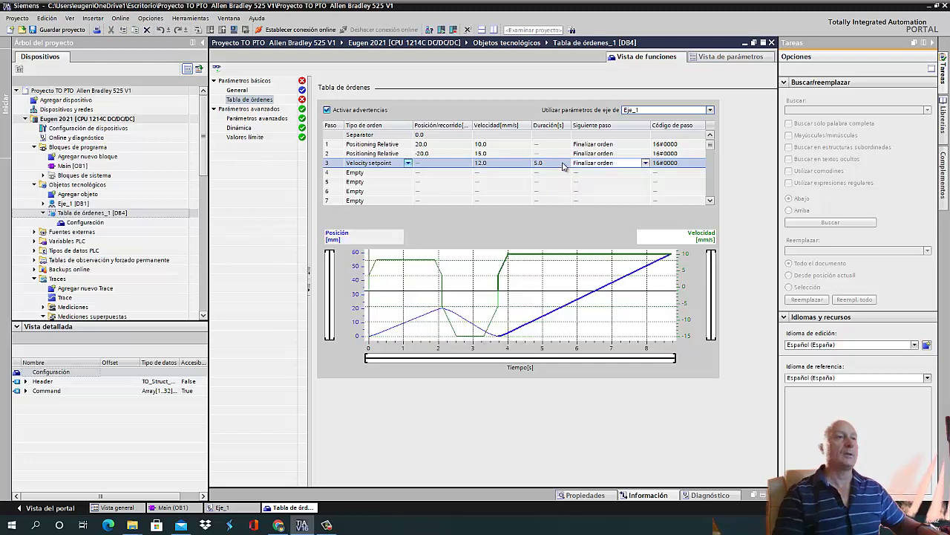
# - Set the duration of the Velocity setpoint in step 3 to 10 s
pyautogui.click(550, 162)
pyautogui.write('10')
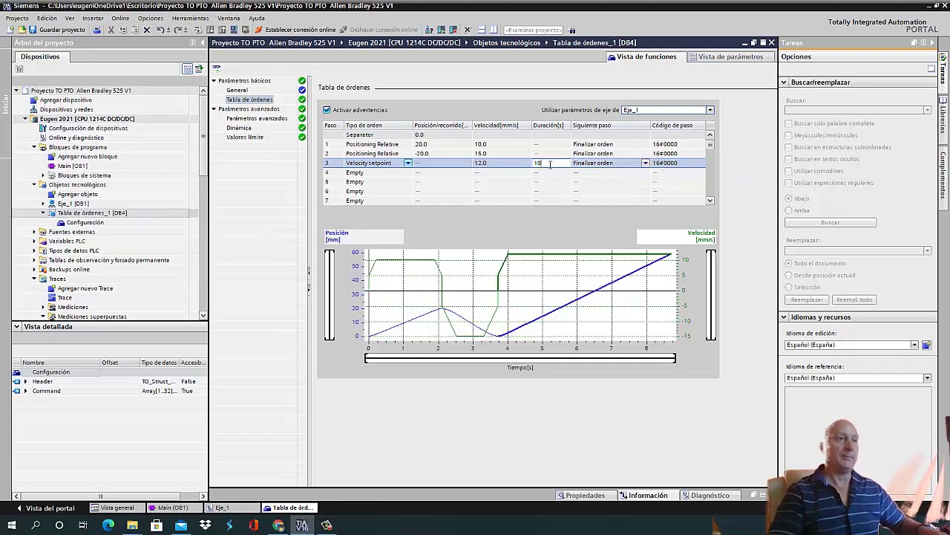
pyautogui.press('Return')
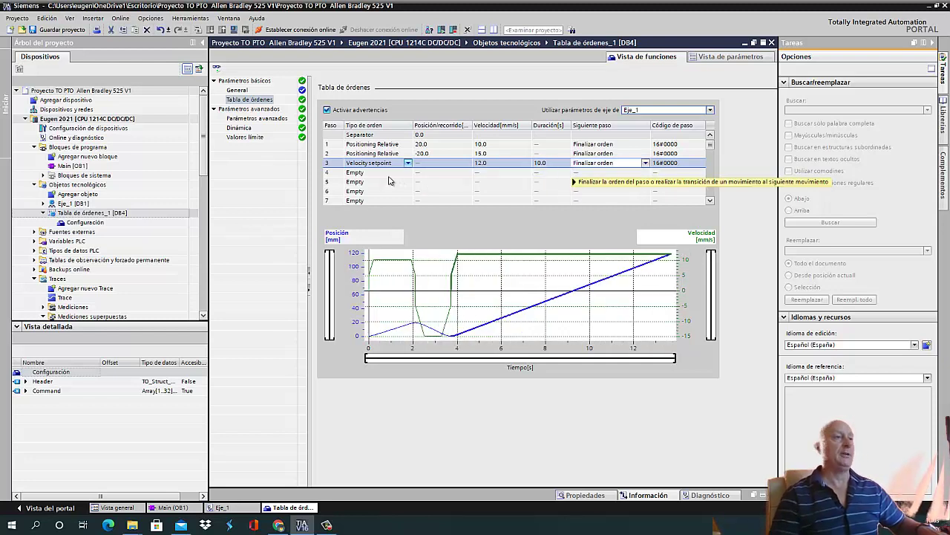
# - Define step 4 of the command table as a Velocity setpoint of -25 mm/s with a duration of 10 s
pyautogui.click(394, 174)
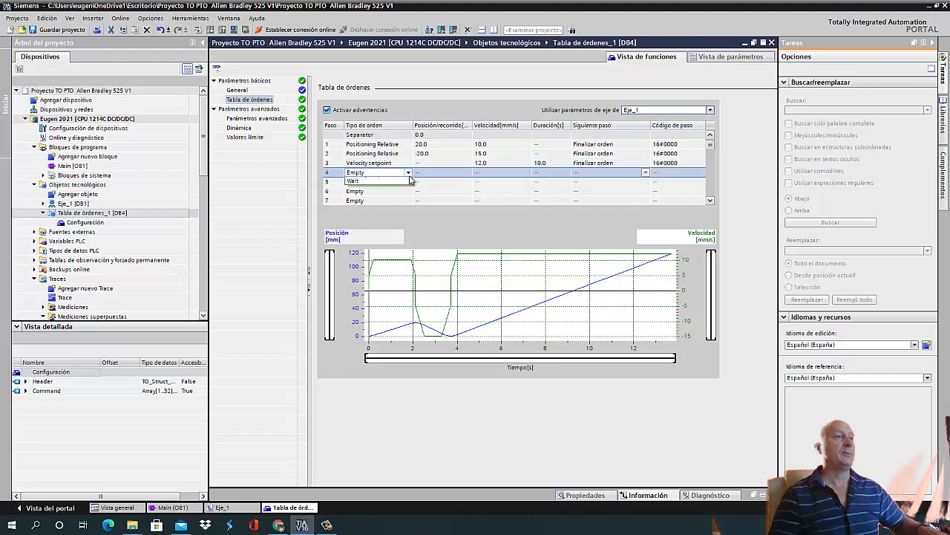
pyautogui.click(408, 173)
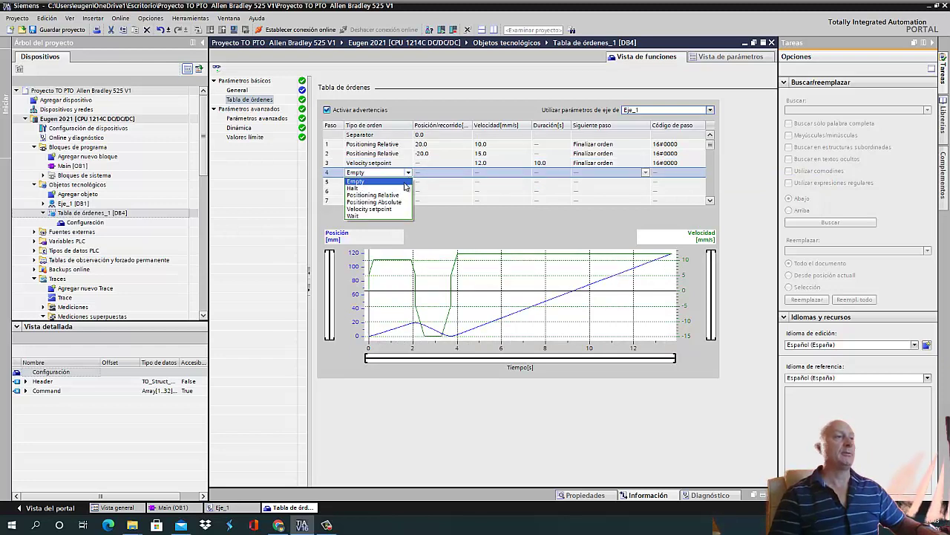
pyautogui.click(385, 208)
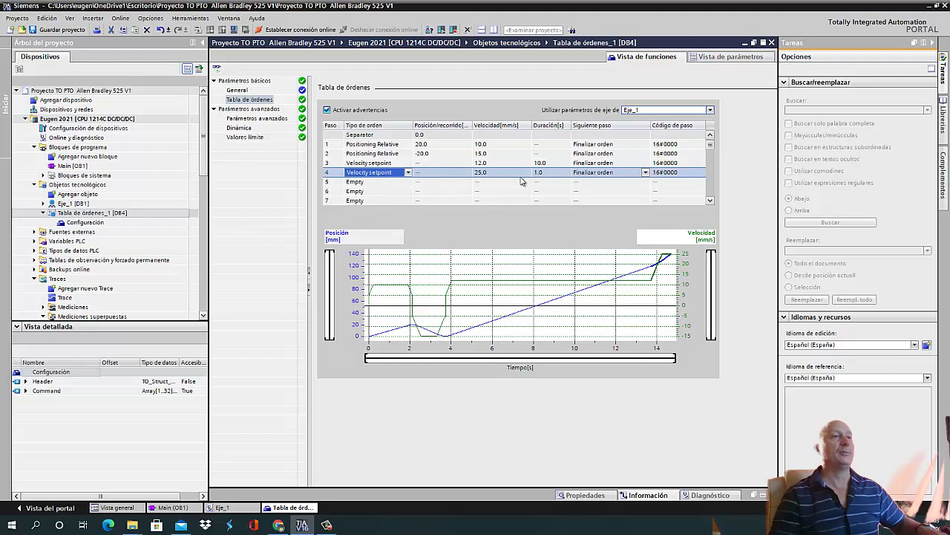
pyautogui.click(492, 173)
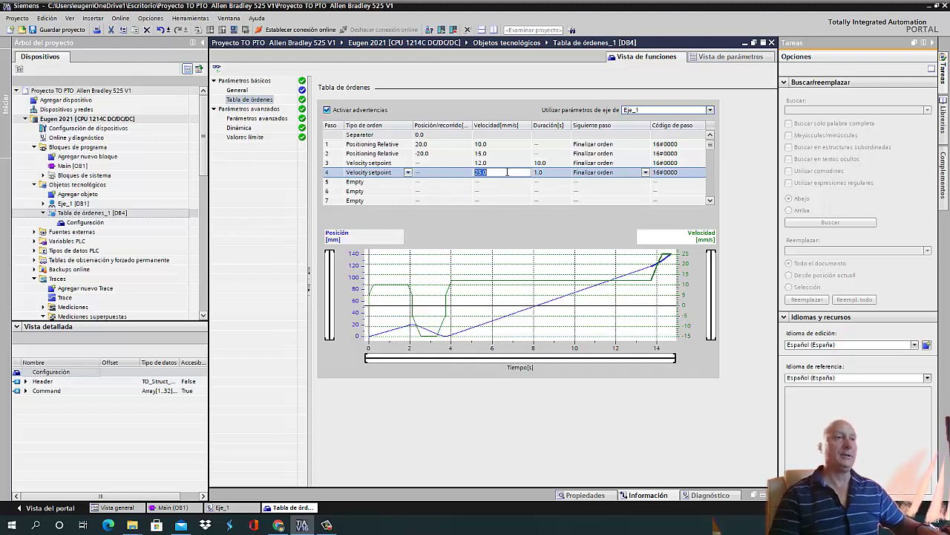
pyautogui.click(547, 173)
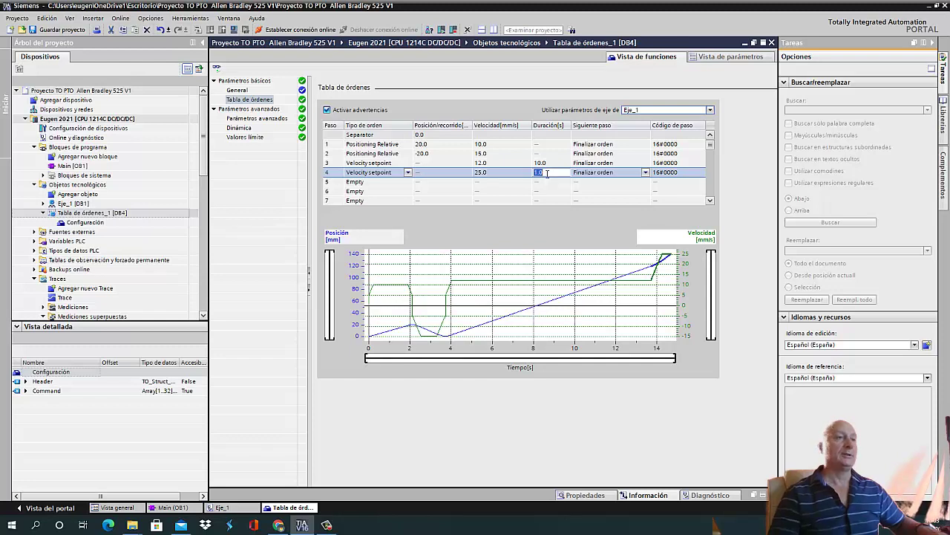
pyautogui.click(499, 172)
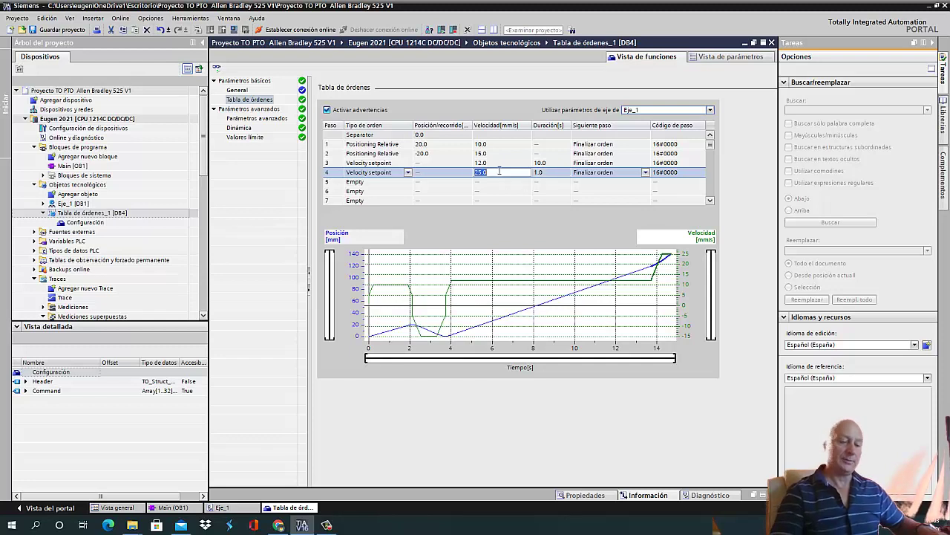
pyautogui.press('BackSpace')
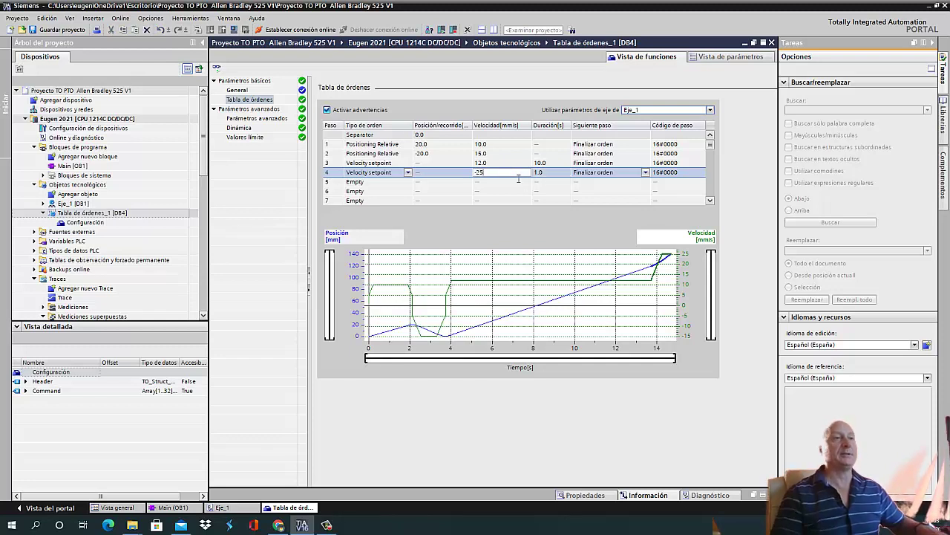
pyautogui.write('-25')
pyautogui.click(547, 172)
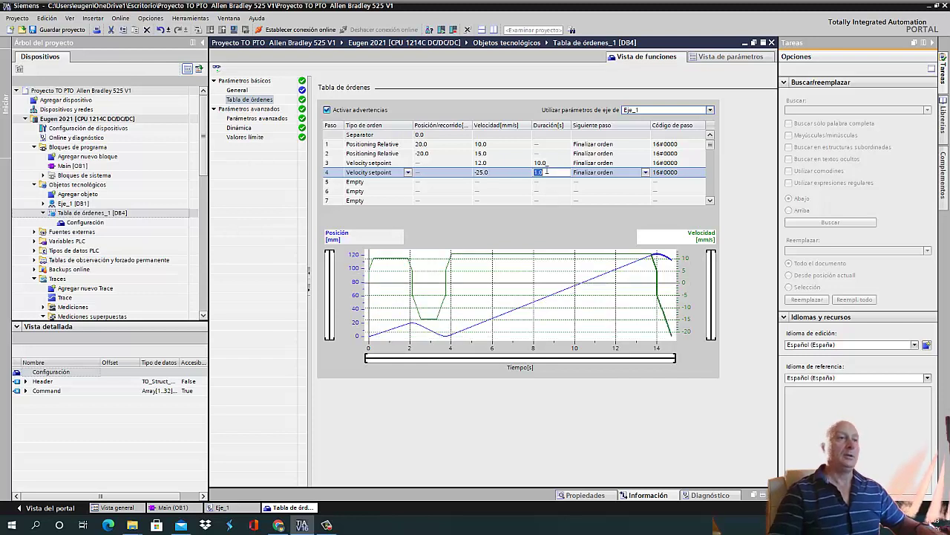
pyautogui.write('10')
pyautogui.press('Return')
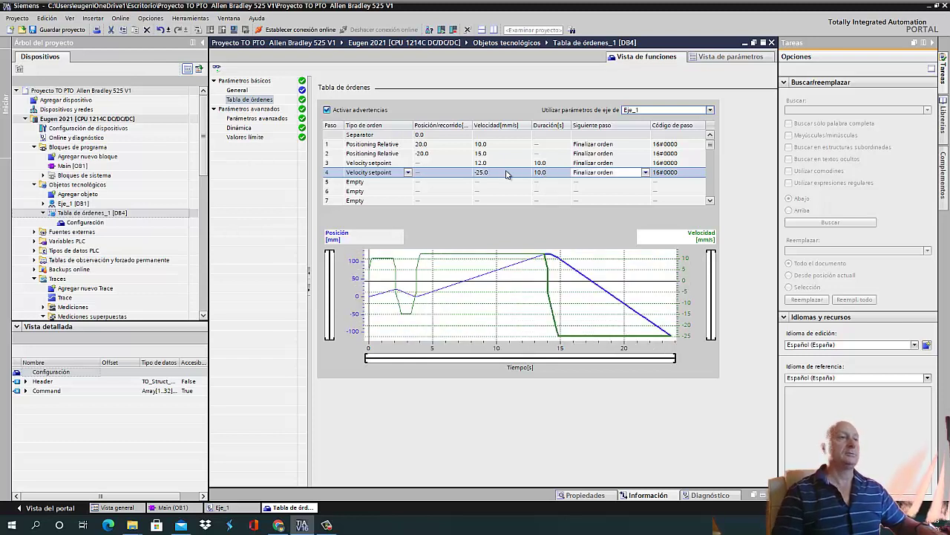
# - Define step 5 of the command table as a Halt order
pyautogui.click(374, 183)
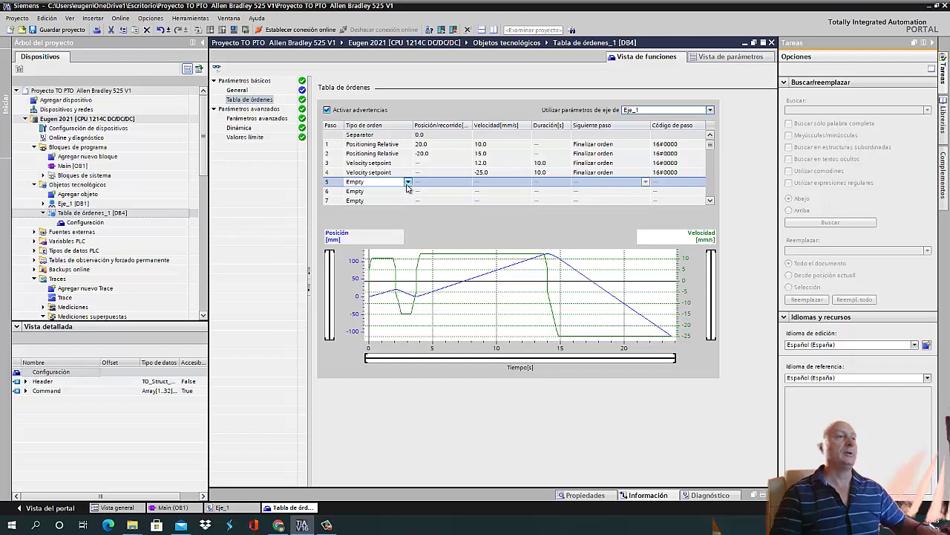
pyautogui.click(408, 182)
pyautogui.click(357, 200)
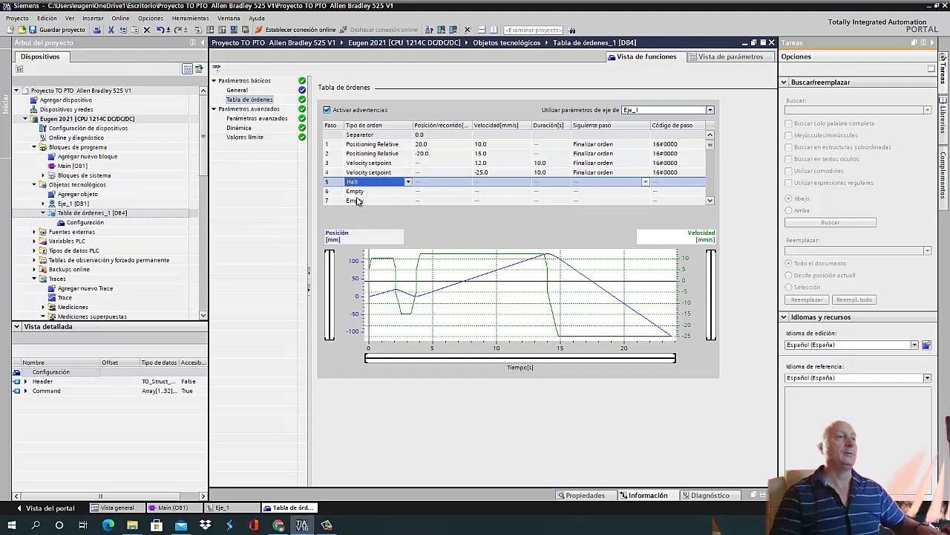
# - Define step 6 of the command table as Positioning Relative with 10 mm travel
pyautogui.click(383, 192)
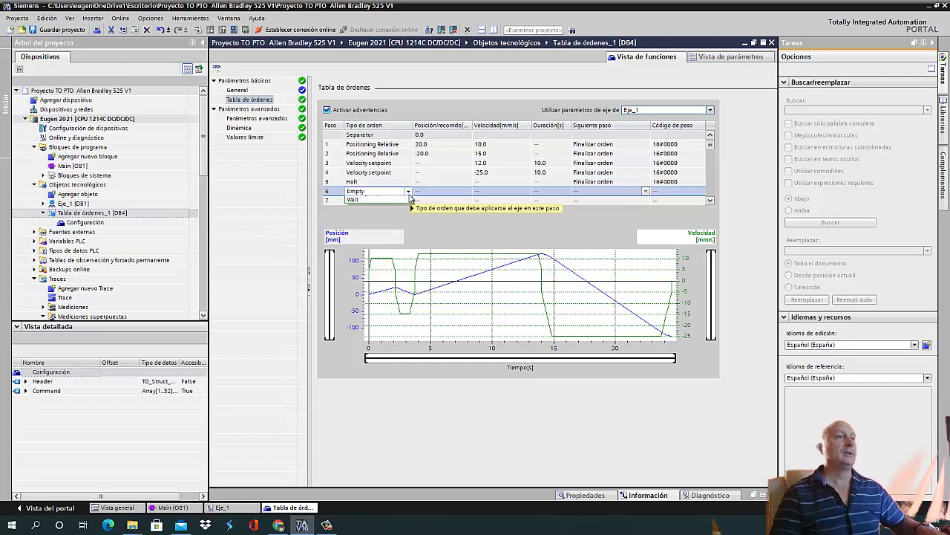
pyautogui.click(407, 192)
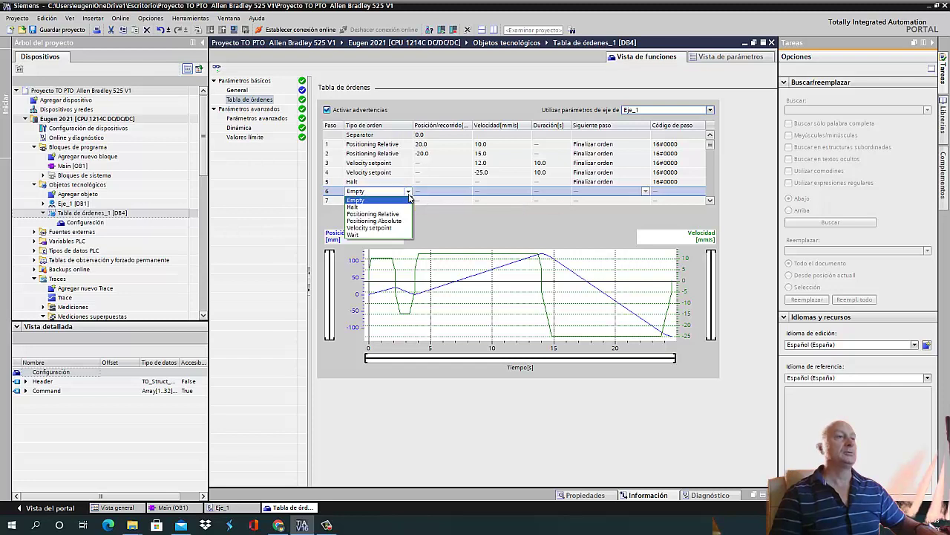
pyautogui.click(399, 216)
pyautogui.click(446, 192)
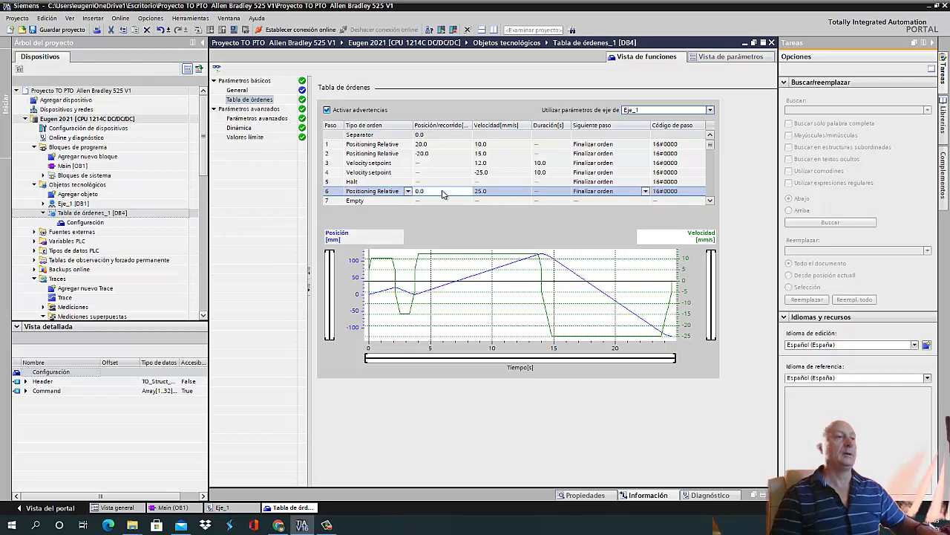
pyautogui.click(443, 190)
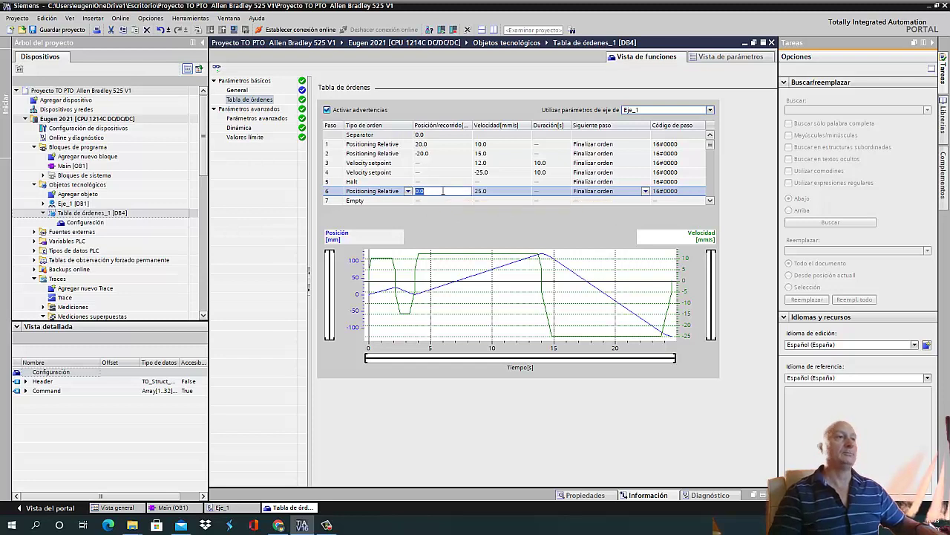
pyautogui.write('10')
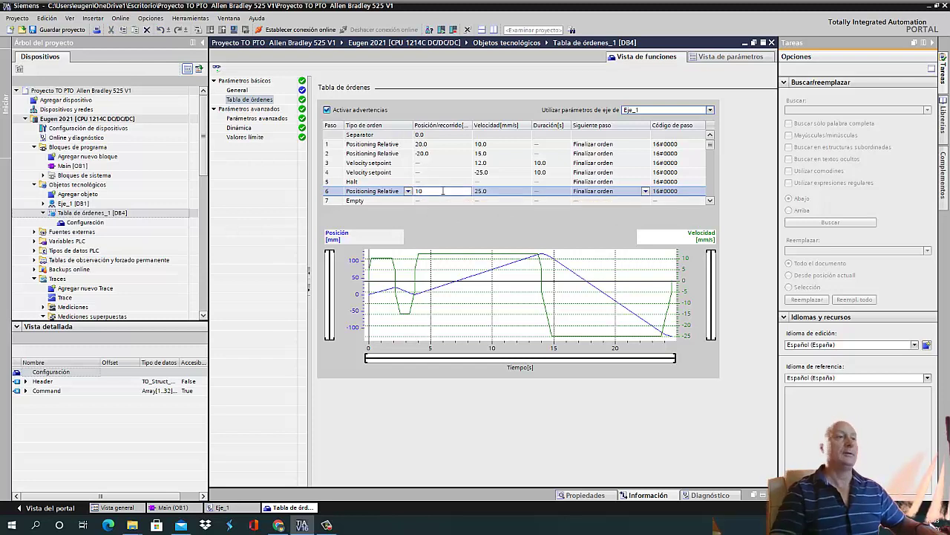
pyautogui.press('Tab')
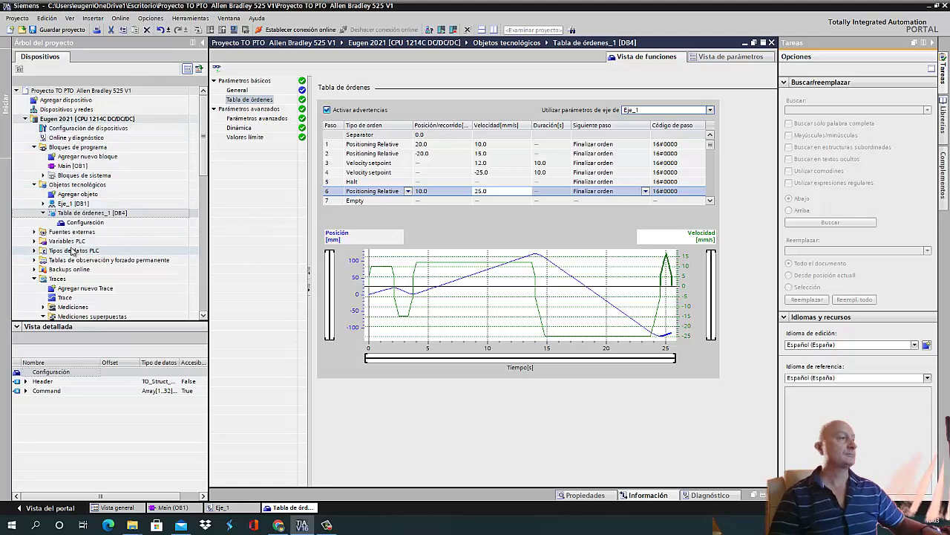
# - Insert an MC_CommandTable instruction with its instance data block in Segment 3 of Main [OB1]
pyautogui.doubleClick(72, 165)
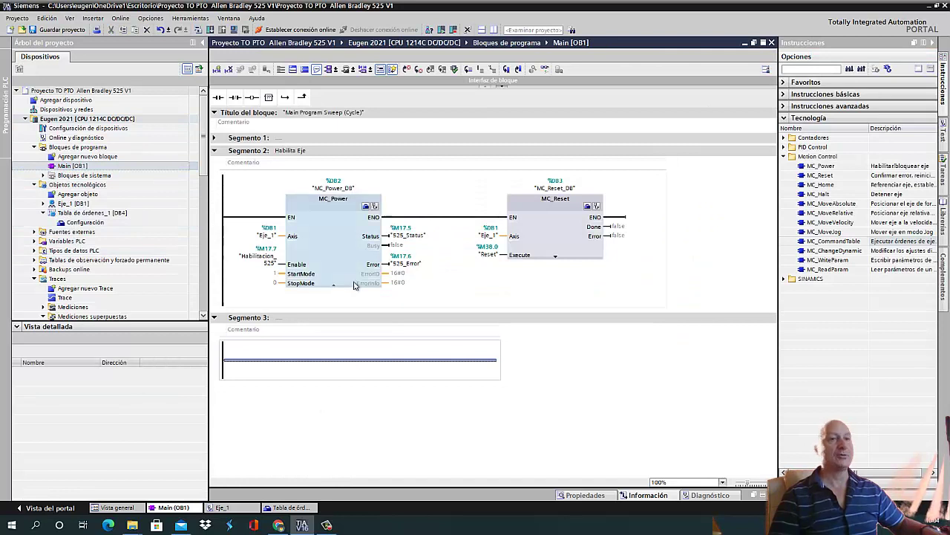
pyautogui.moveTo(826, 244); pyautogui.dragTo(359, 361)
pyautogui.click(527, 344)
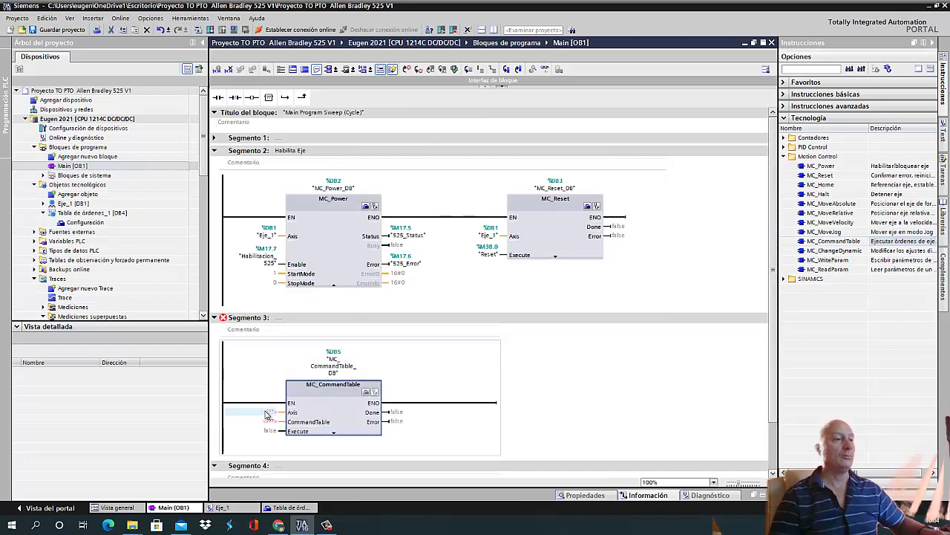
# - Assign Eje_1 to the Axis input of the MC_CommandTable block
pyautogui.click(269, 413)
pyautogui.write('e')
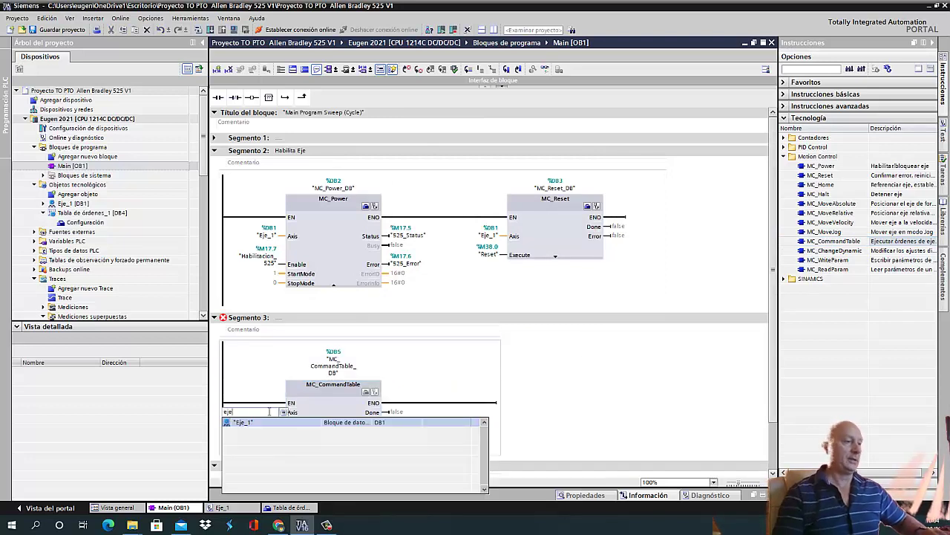
pyautogui.write('je')
pyautogui.click(245, 423)
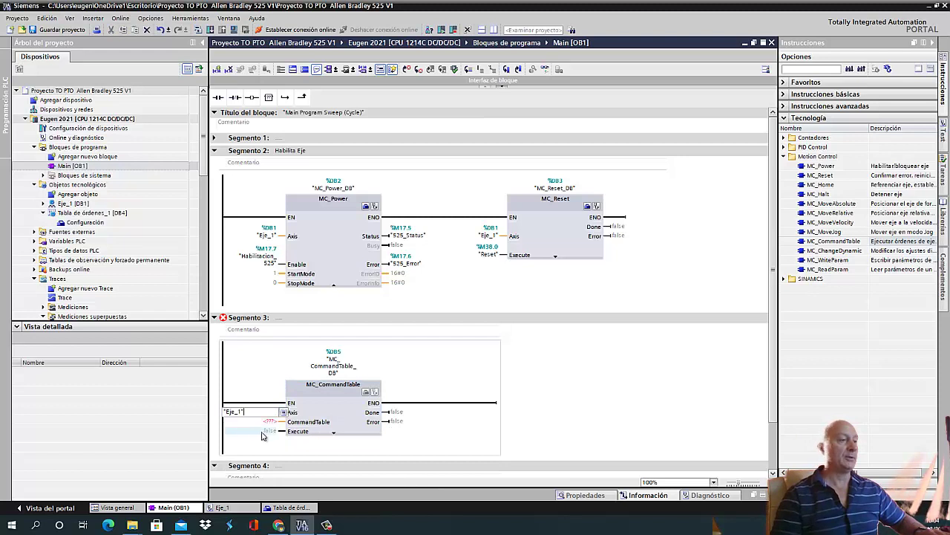
pyautogui.press('Return')
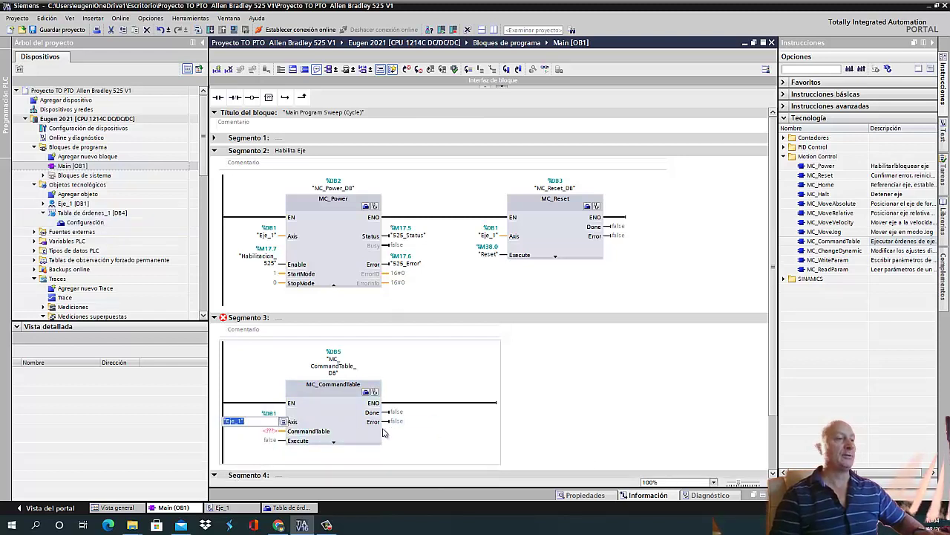
# - Assign "Tabla de órdenes_1" to the CommandTable input of the MC_CommandTable block
pyautogui.click(269, 431)
pyautogui.write('tab')
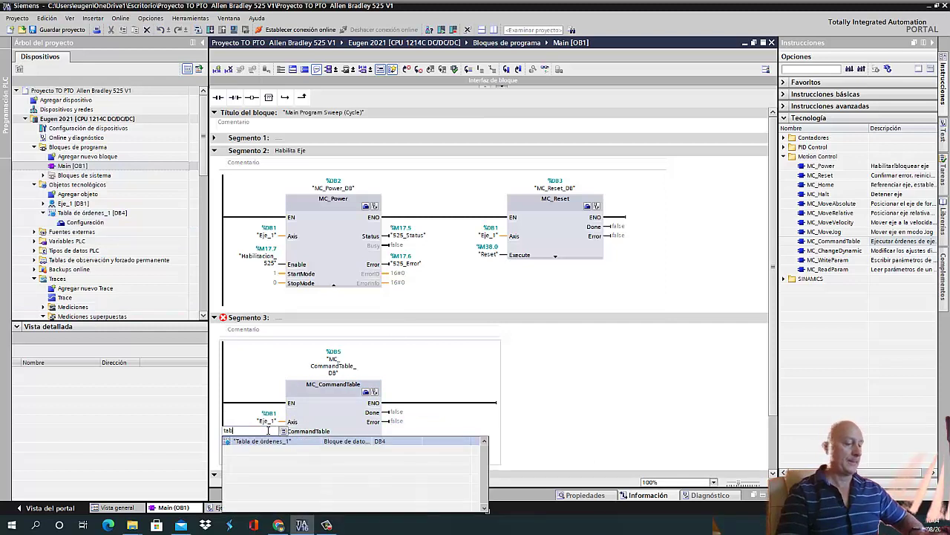
pyautogui.write('la')
pyautogui.click(294, 442)
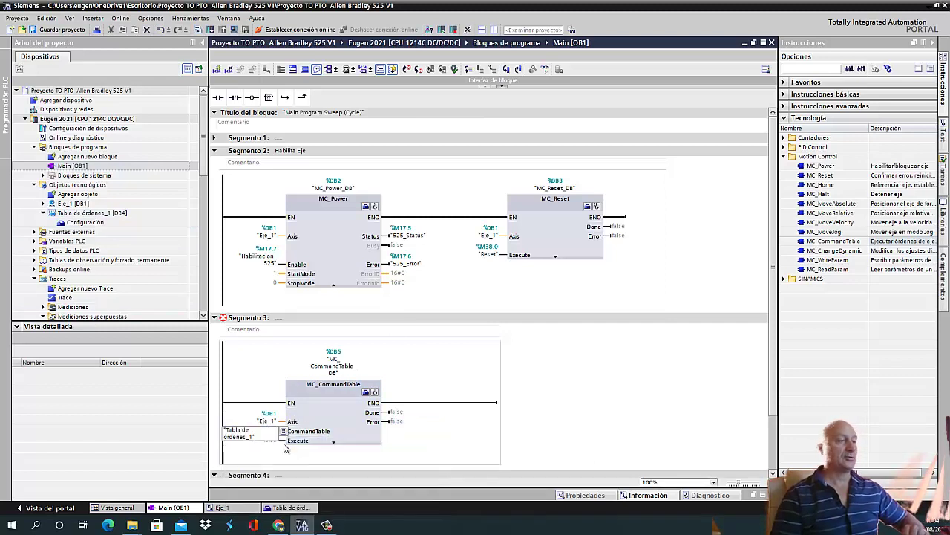
pyautogui.press('Return')
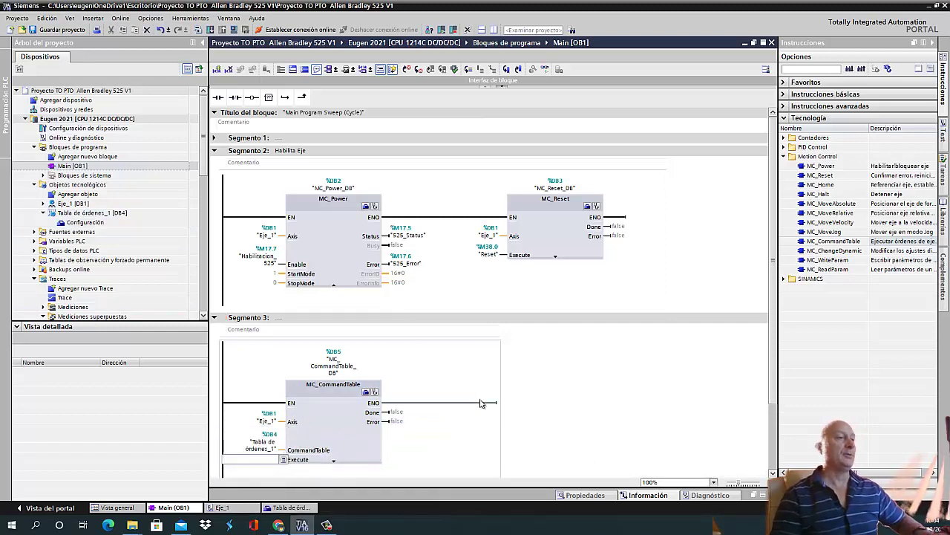
pyautogui.scroll(-2, 481, 407)
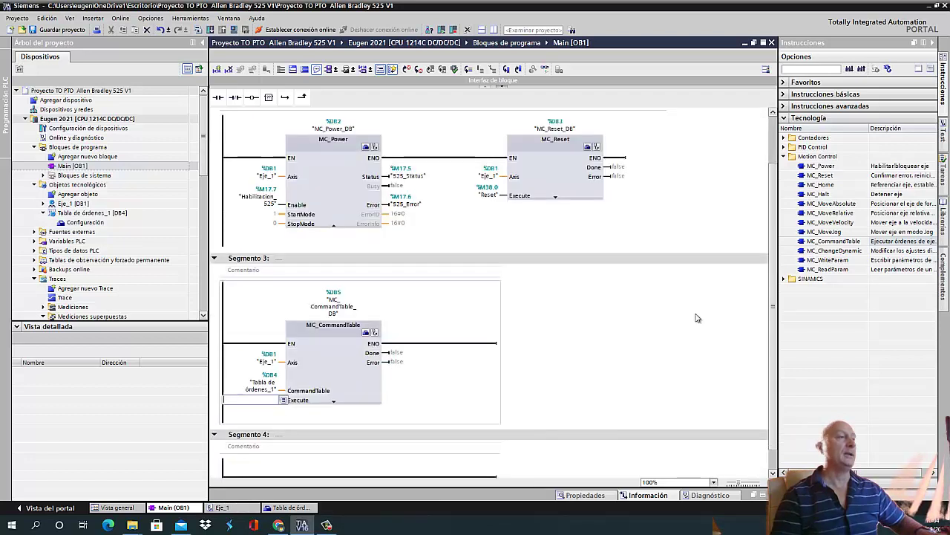
# - Download the program to the Eugen 2021 PLC, accepting reinitialization of the affected data blocks, and collapse the message area
pyautogui.click(211, 30)
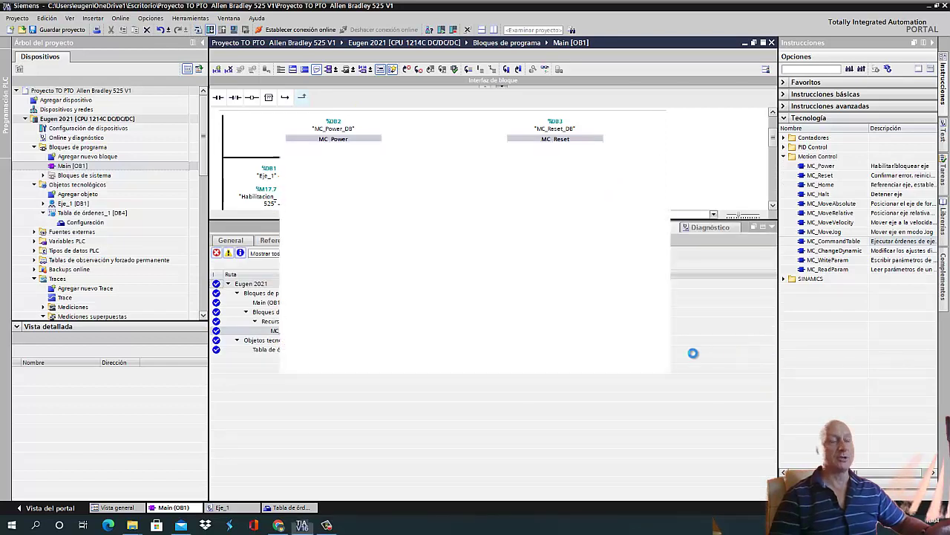
pyautogui.click(649, 209)
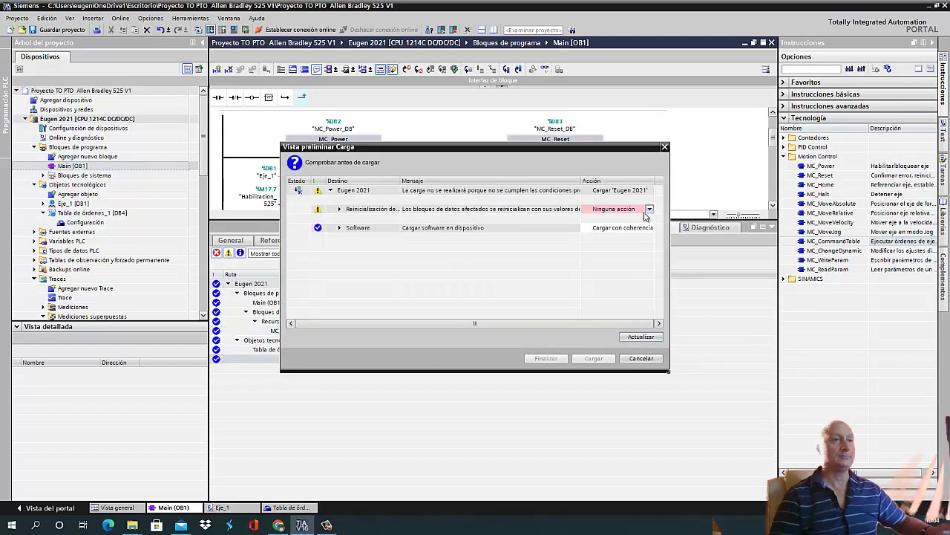
pyautogui.click(609, 221)
pyautogui.click(593, 358)
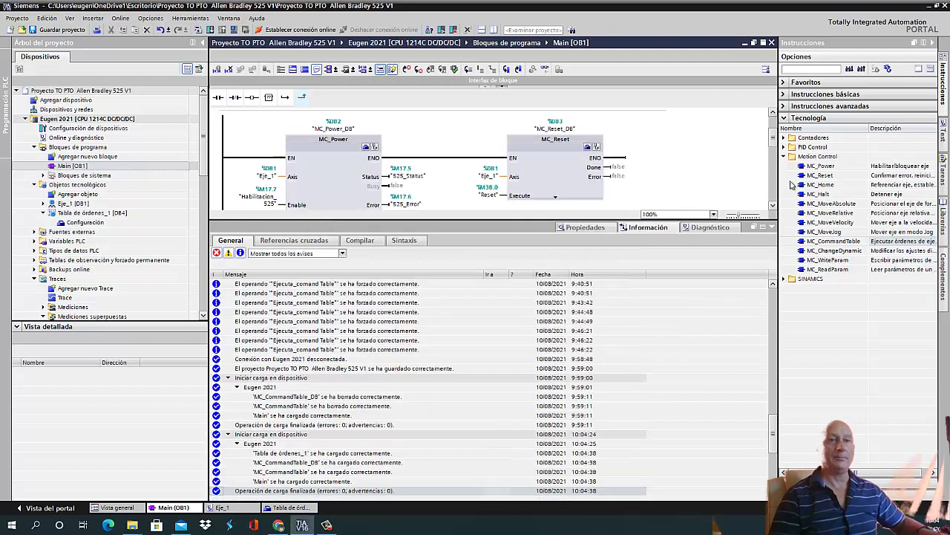
pyautogui.click(765, 226)
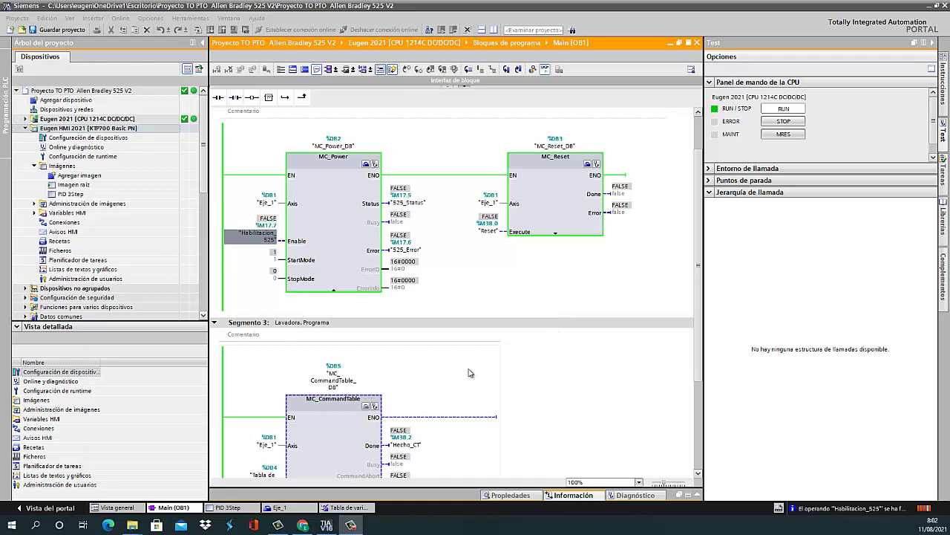
# - Set "Habilitacion_525" to TRUE at the MC_Power Enable input, and display the PID 3Step HMI screen
pyautogui.click(265, 242)
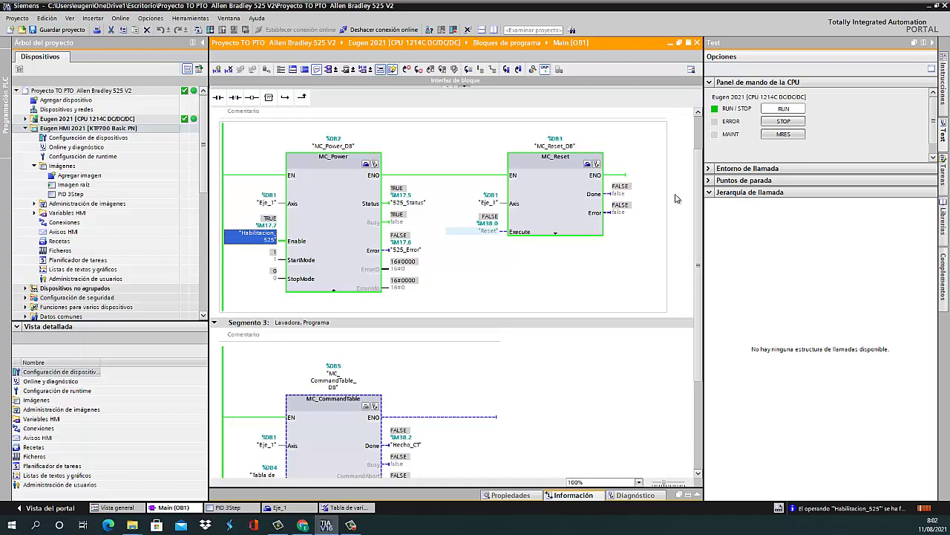
pyautogui.click(228, 507)
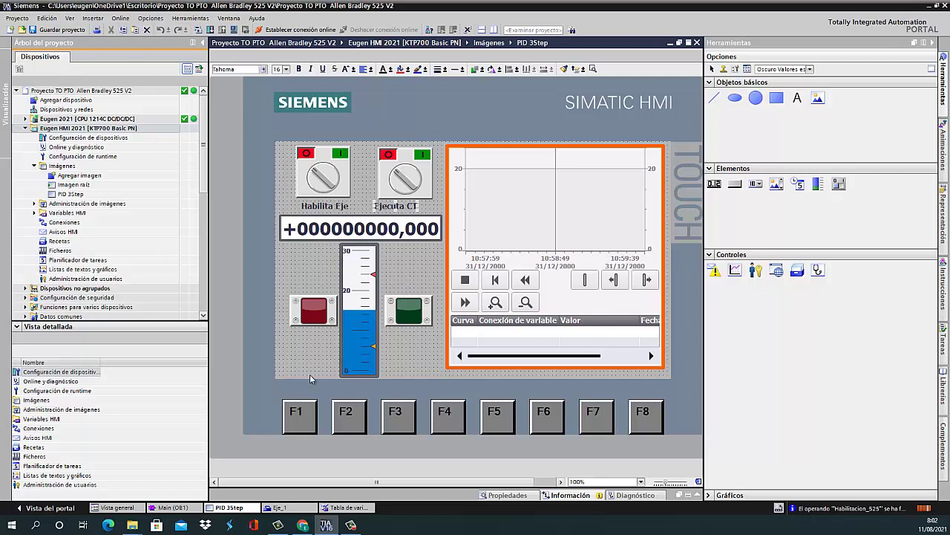
pyautogui.moveTo(329, 529)
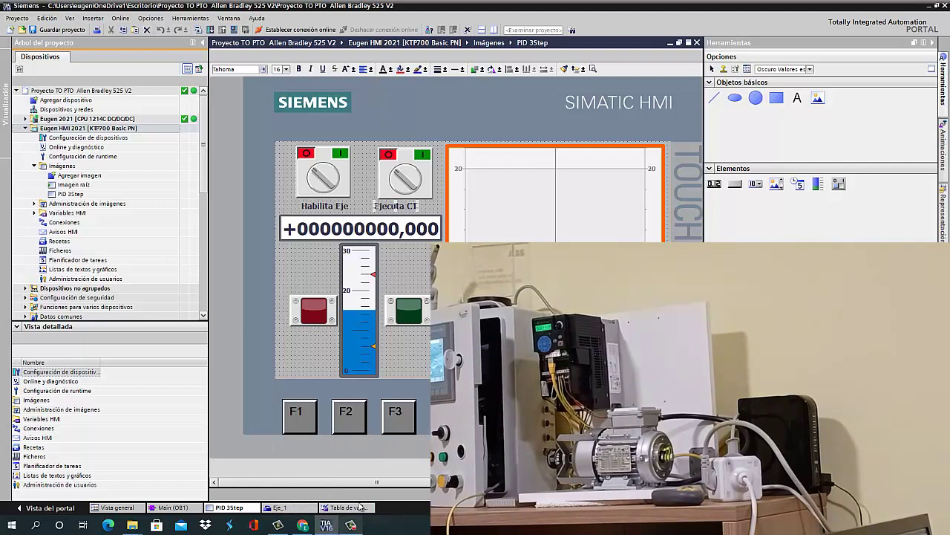
pyautogui.click(326, 525)
pyautogui.click(326, 525)
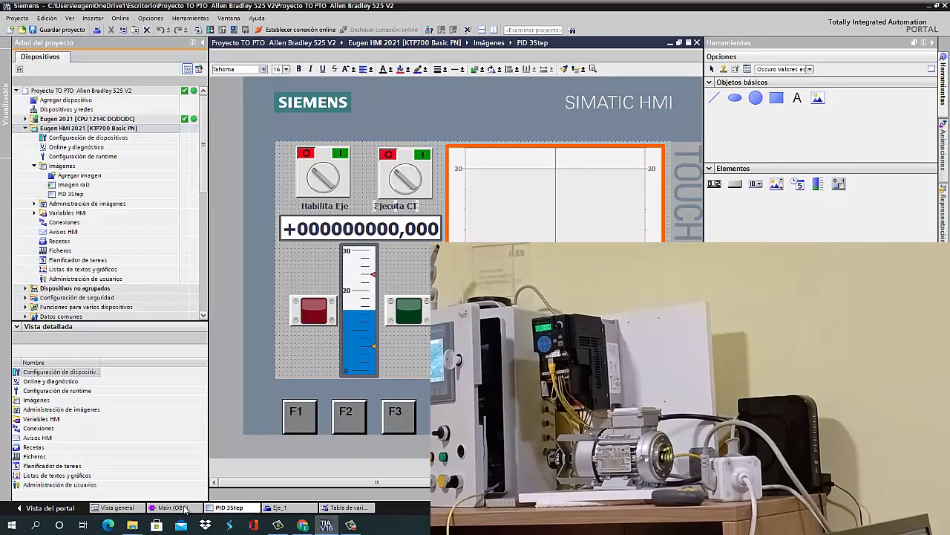
# - Return to Main [OB1] and start the command table by pulsing "Ejecuta_comand Table" to 1 and back to 0
pyautogui.click(178, 507)
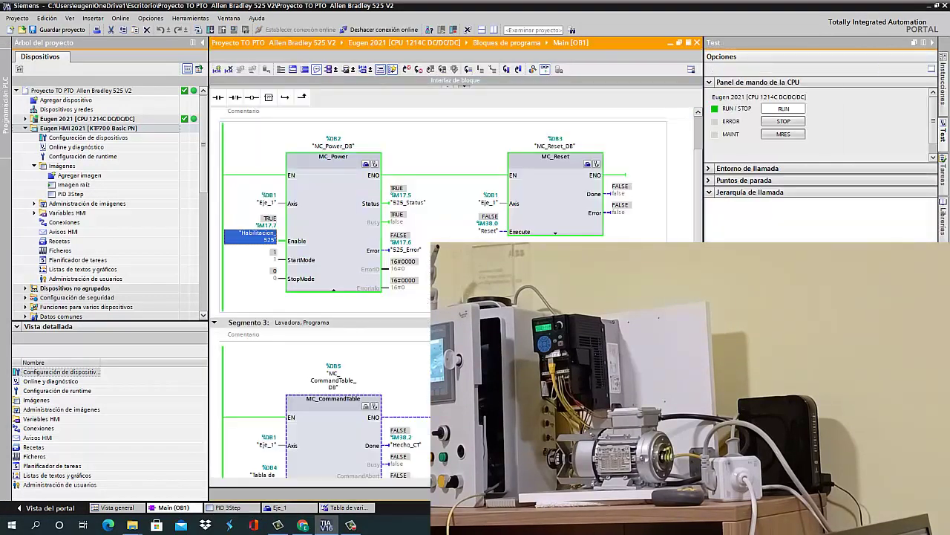
pyautogui.click(422, 258)
pyautogui.scroll(-3, 404, 325)
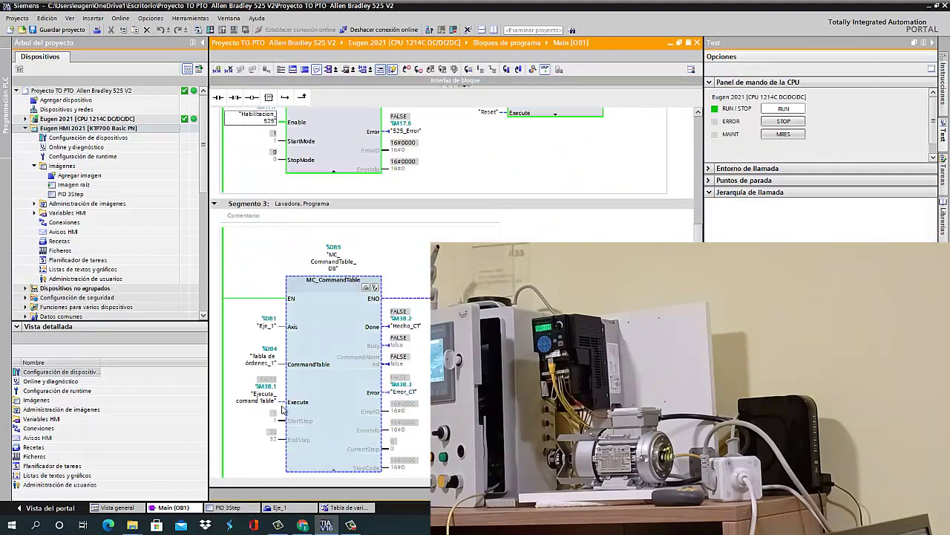
pyautogui.click(261, 401)
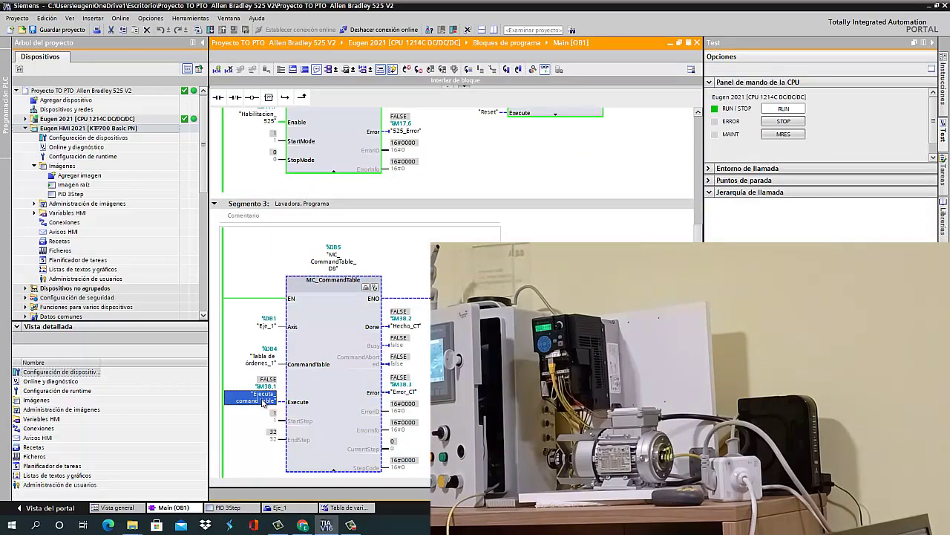
pyautogui.hotkey('ctrl', 'F2')
pyautogui.hotkey('ctrl', 'F3')
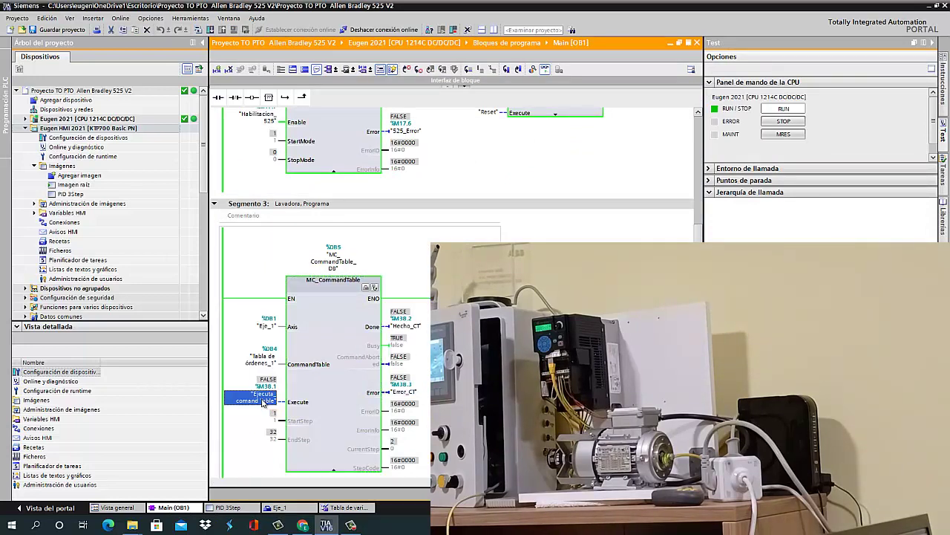